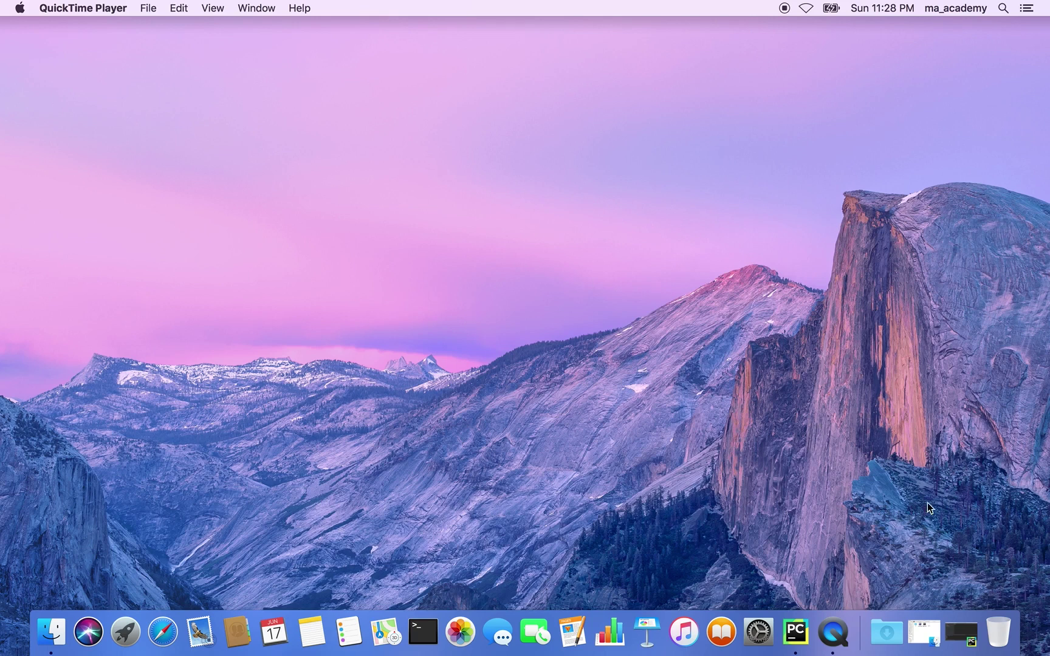
Step: Restore PyCharm and write import os, import zipfile, then zip1 = zipfile.ZipFile('')
left_click(963, 622)
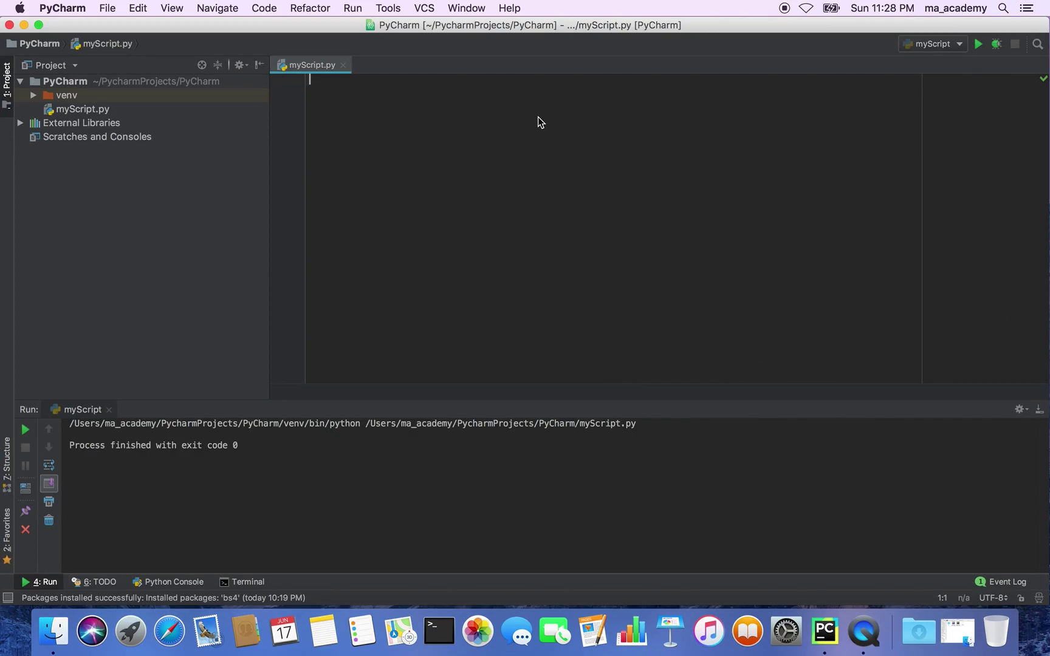
type("imp")
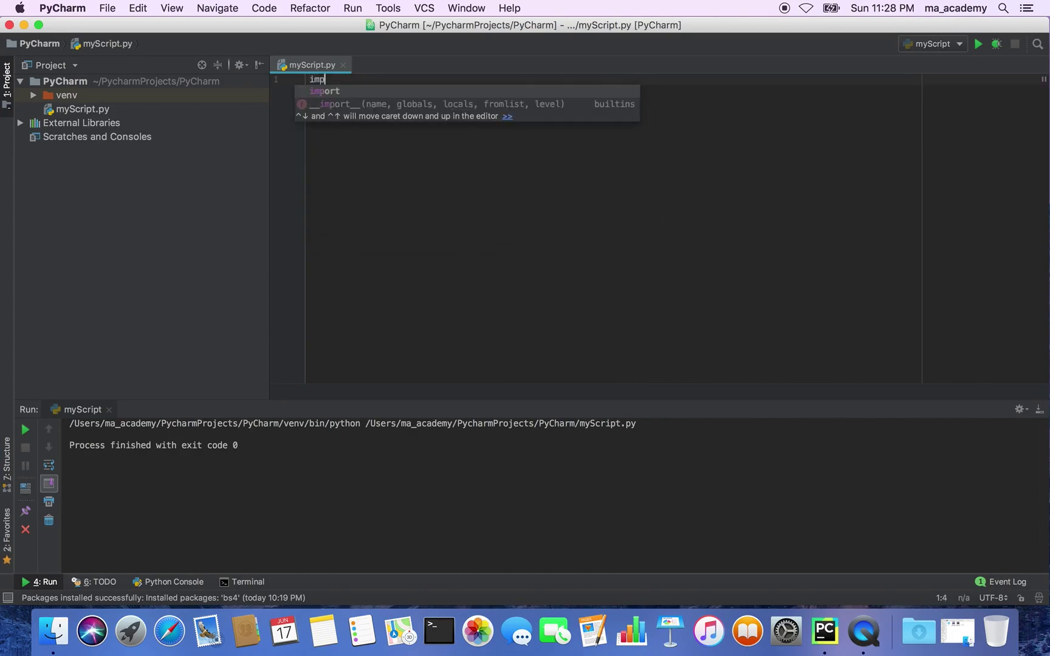
type("ott")
key("BackSpace")
key("BackSpace")
type("rt ")
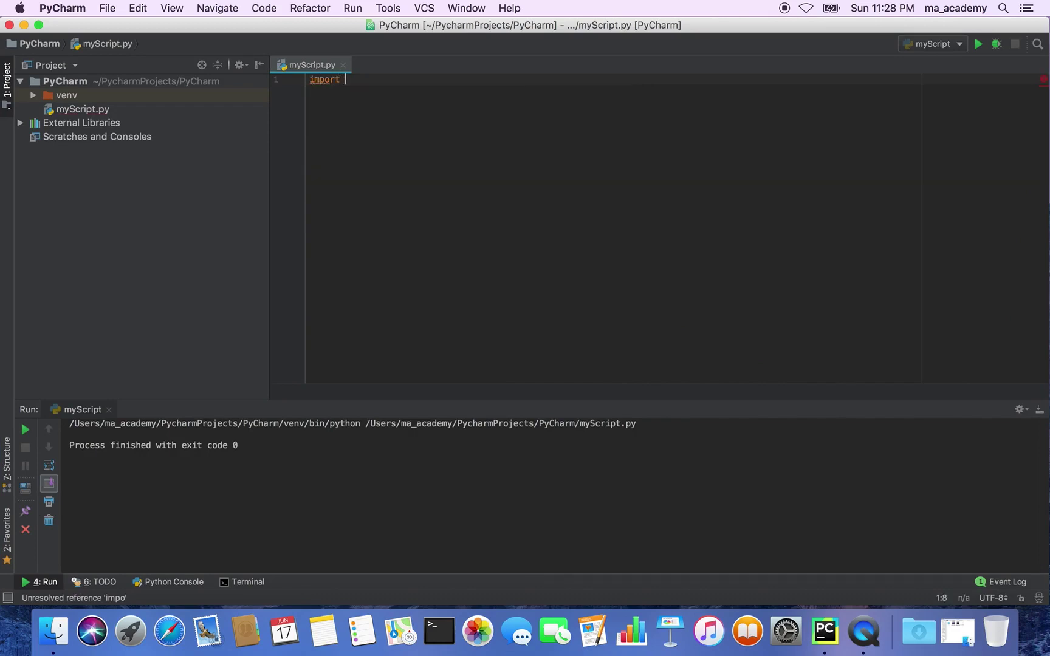
type("os")
key("Return")
type("impo")
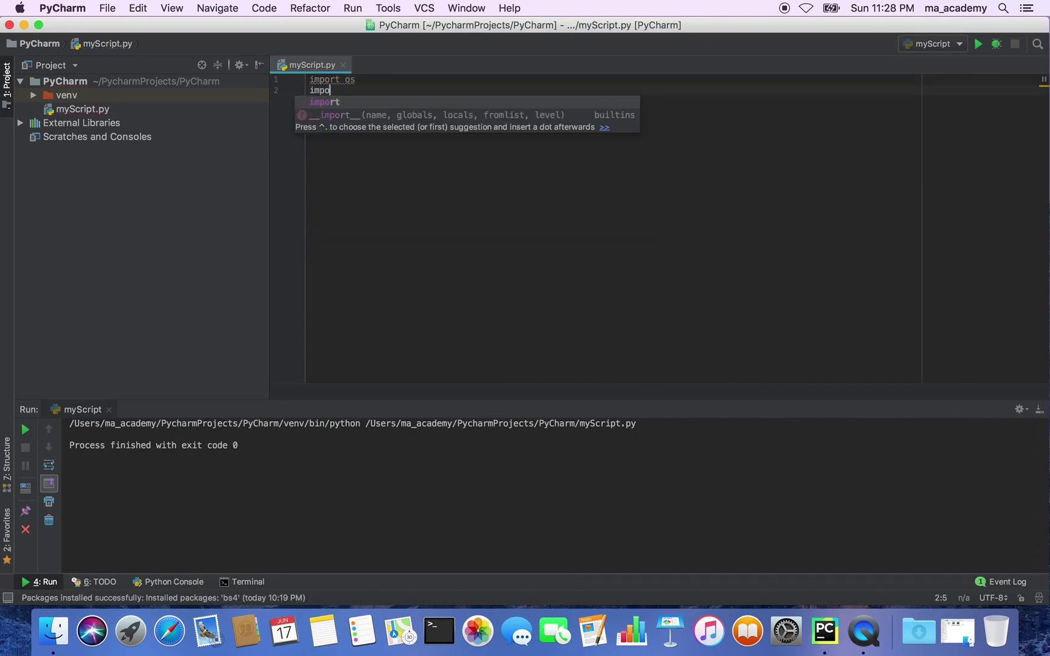
type("rt Zip")
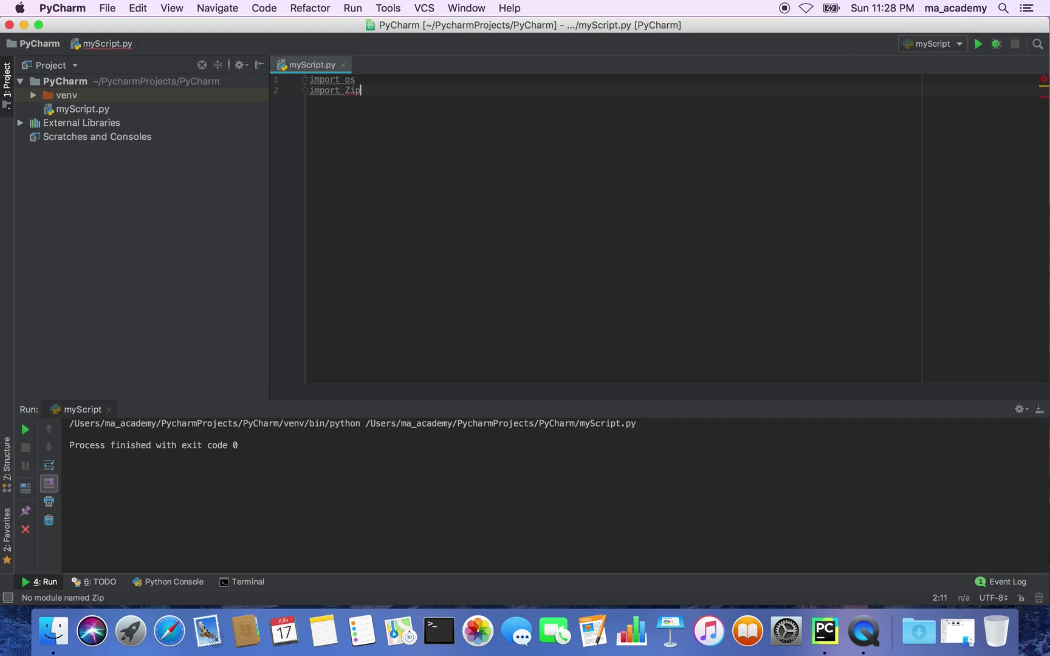
type("fil")
key("BackSpace")
key("BackSpace")
key("BackSpace")
key("BackSpace")
key("BackSpace")
key("BackSpace")
type("zipf")
key("Return")
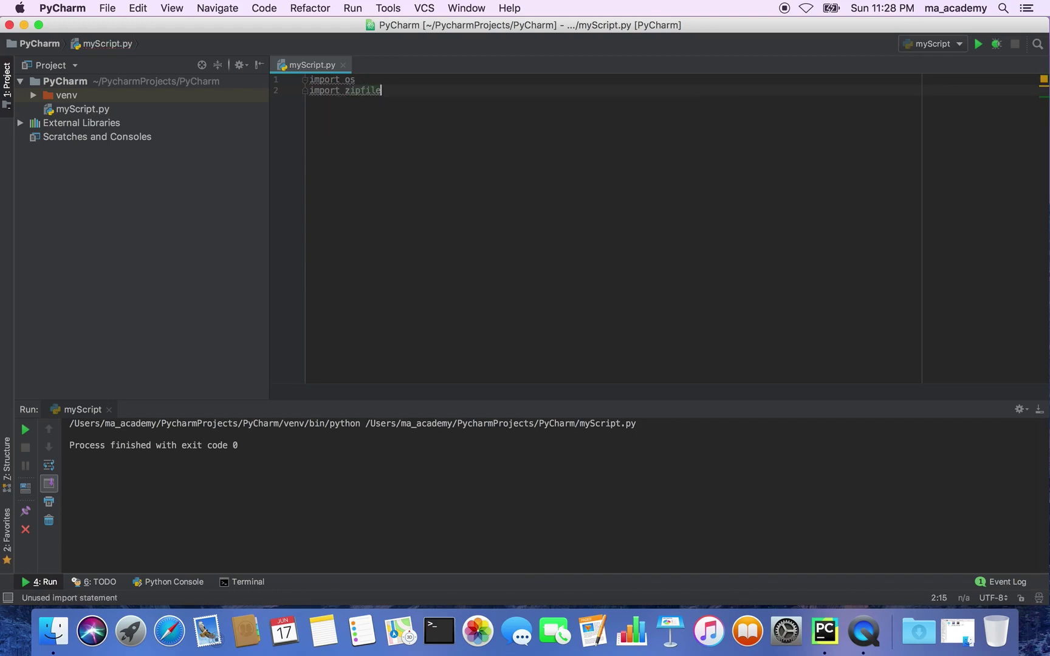
key("Return")
key("Return")
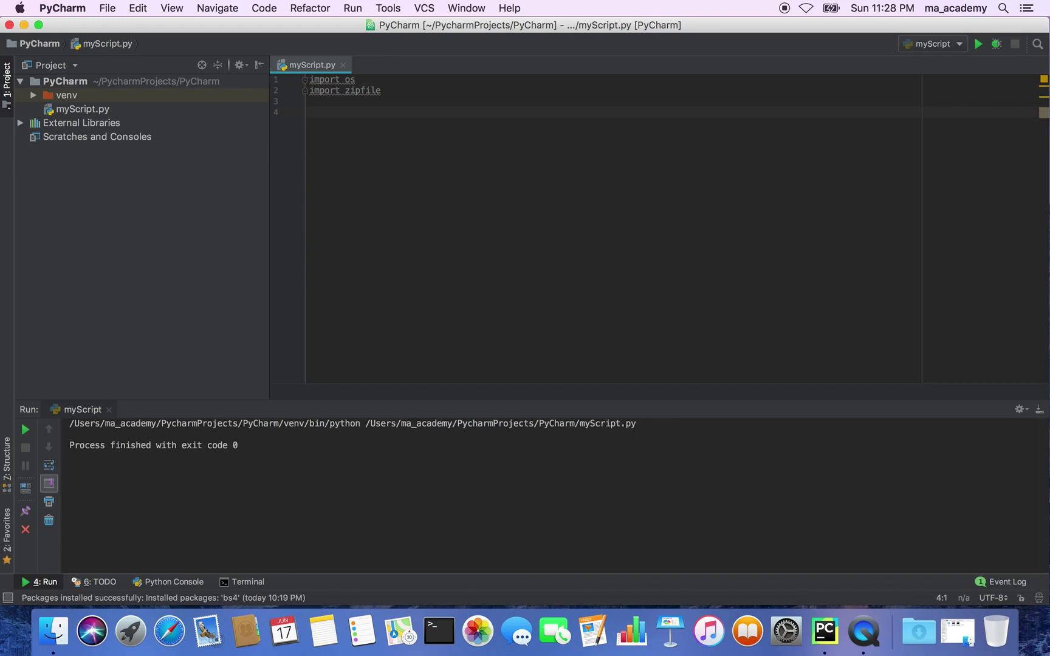
type("zip1 ")
type("= ")
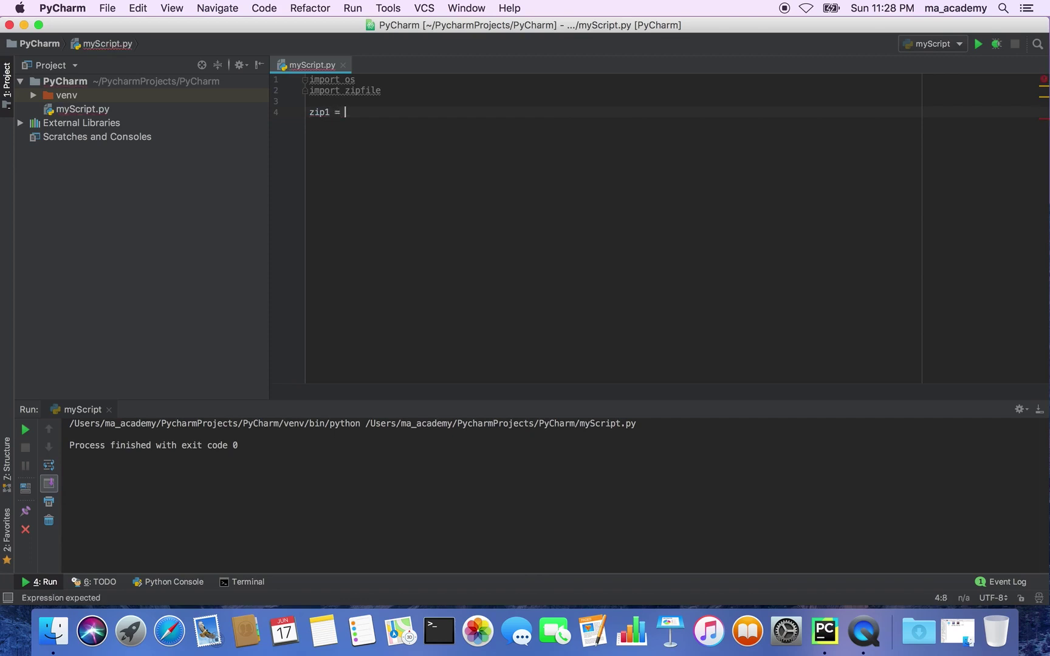
type("zip")
key("Return")
type(".ZipFi")
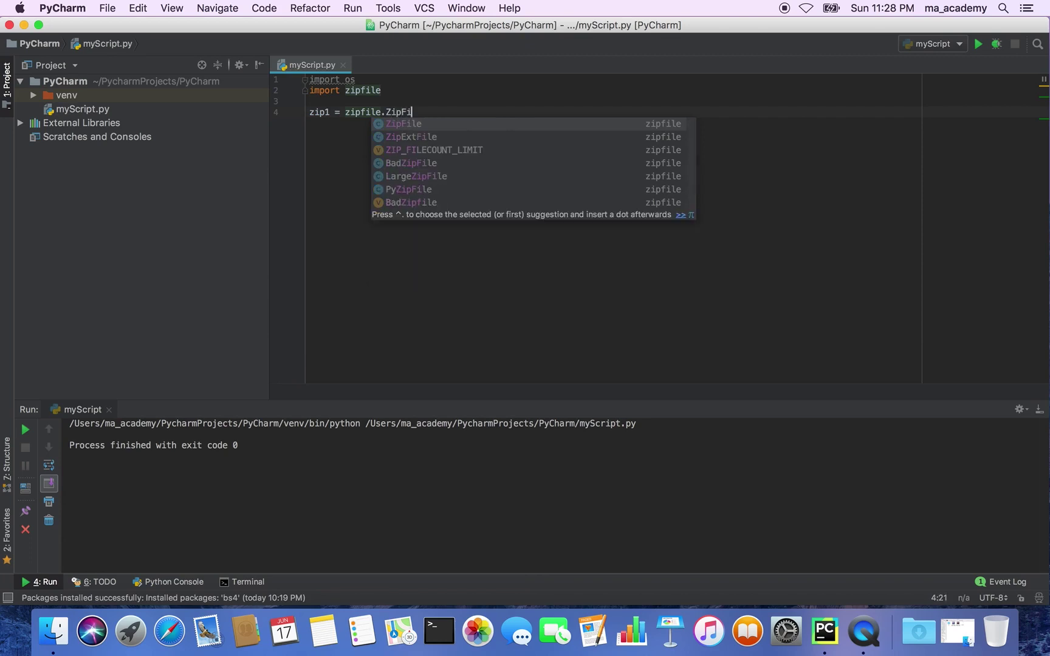
key("Return")
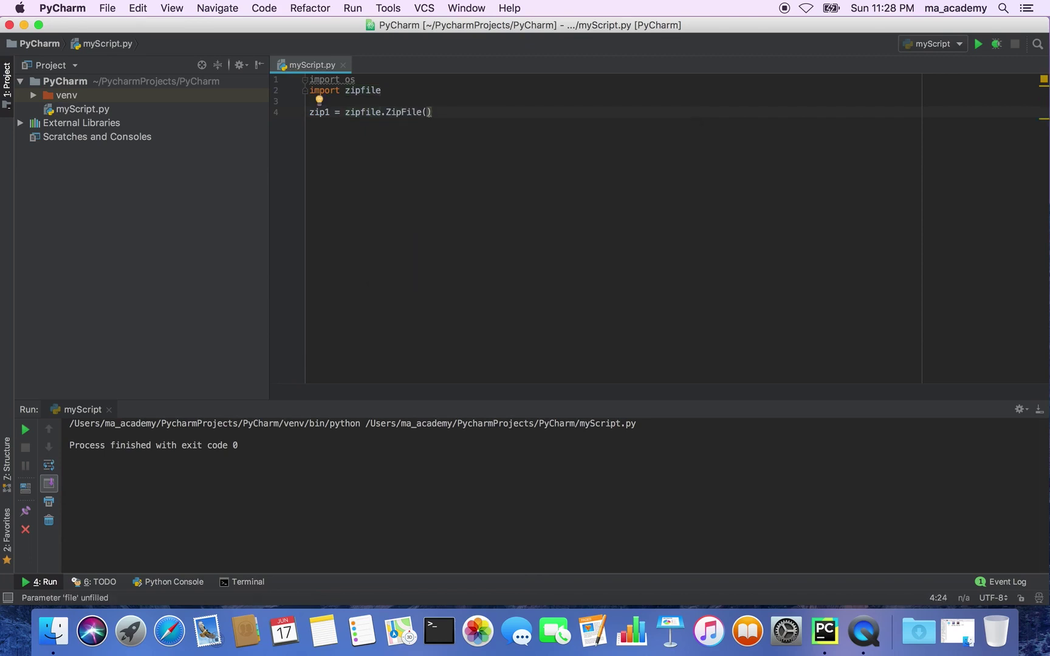
type("'")
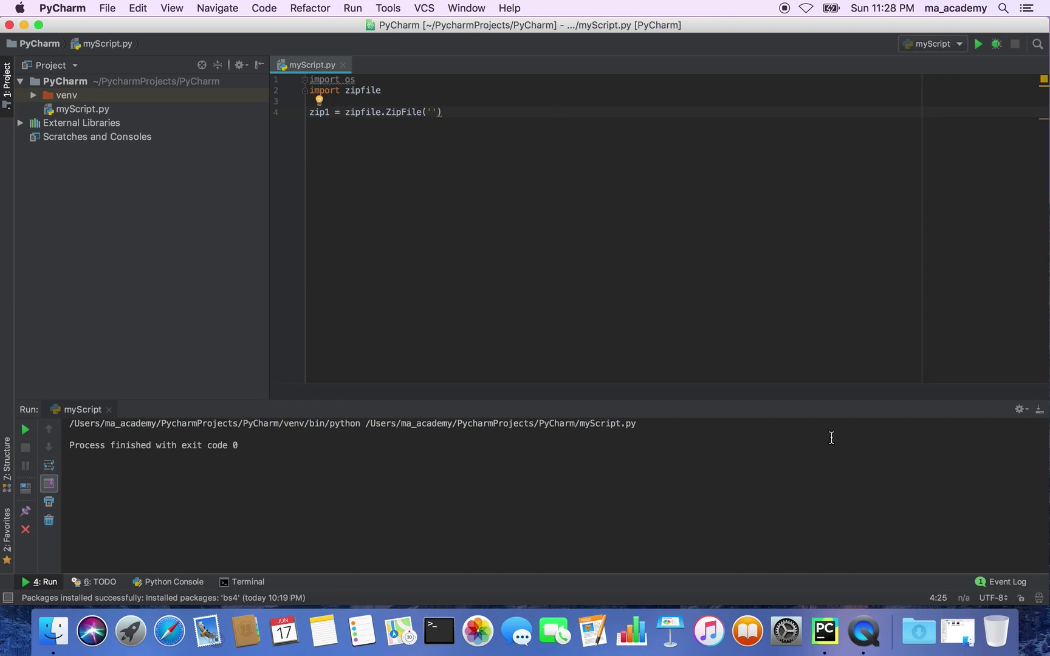
left_click(958, 630)
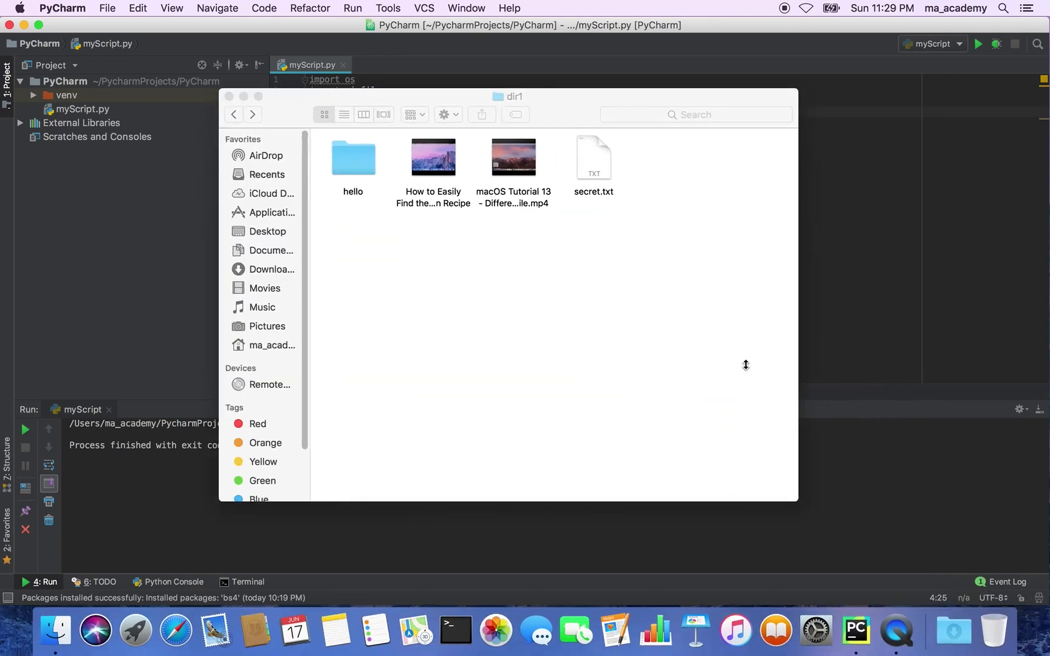
left_click(267, 249)
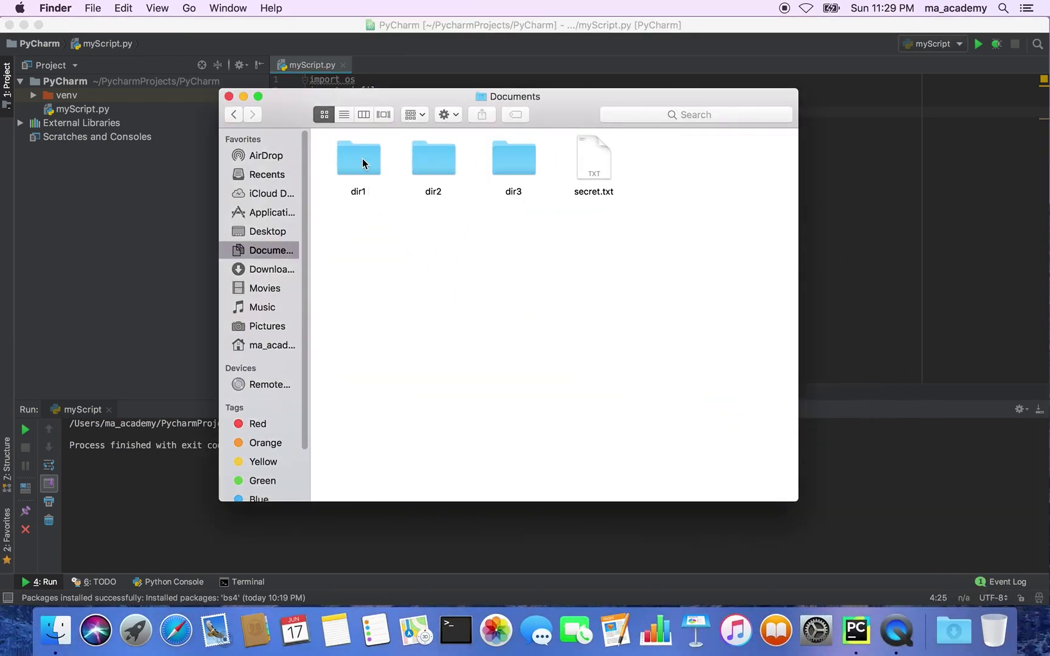
left_click(596, 173)
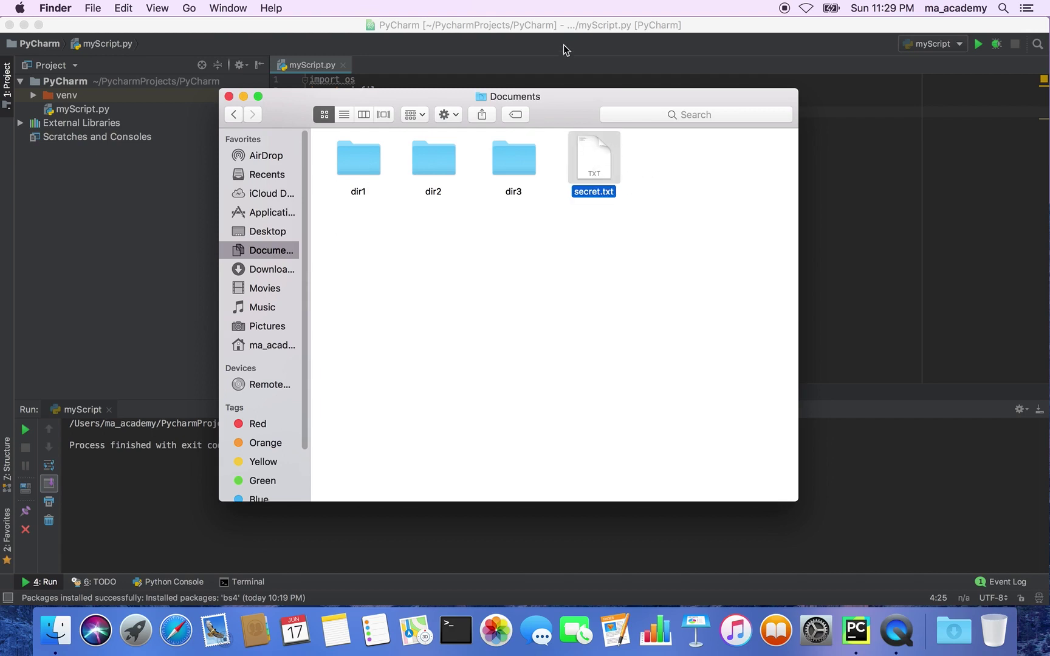
left_click(563, 29)
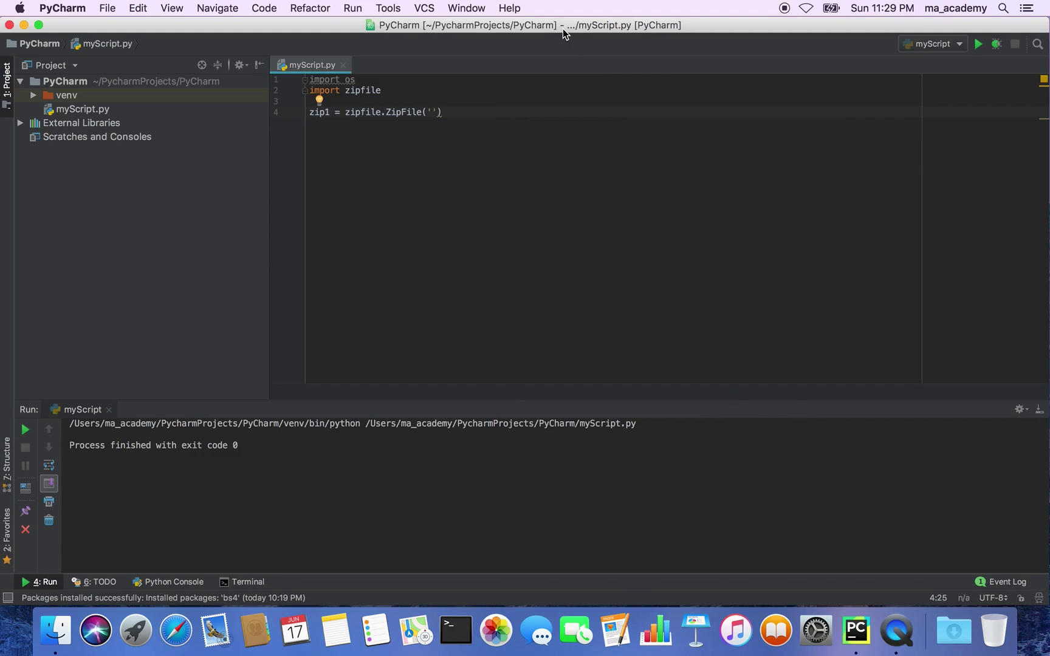
type("se")
type("cret.")
type("txt")
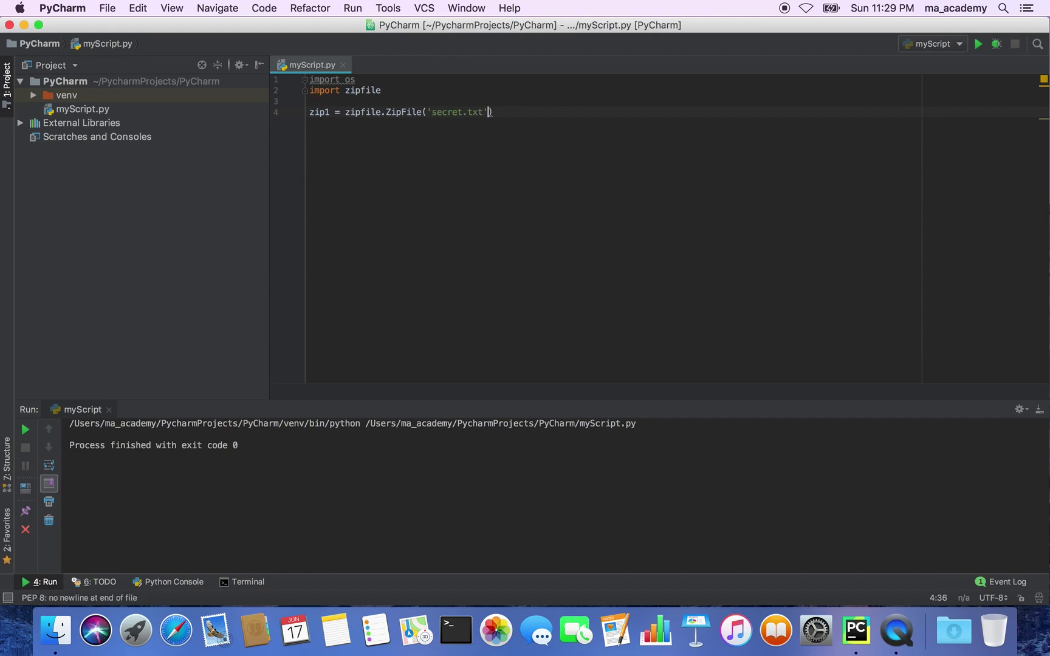
type("', '")
type("w")
Step: Add a line below the call and highlight zipfile.ZipFile on line 4
key("Right")
key("Right")
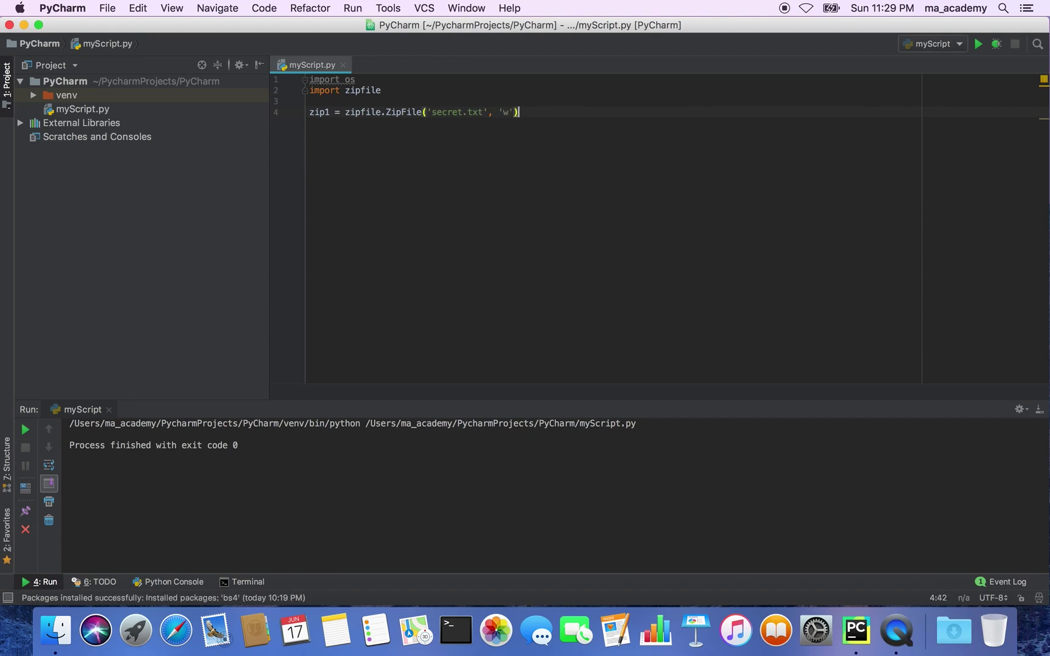
key("Return")
double_click(355, 112)
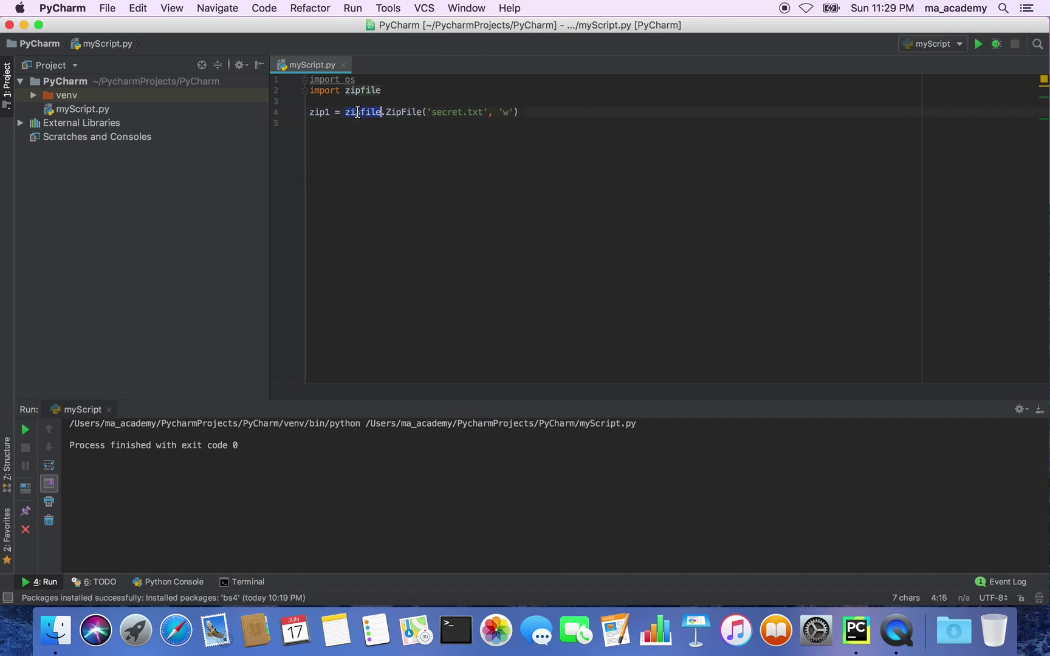
double_click(389, 113)
Step: Highlight the 'secret.txt' and 'w' arguments and confirm secret.txt is in Documents
double_click(450, 113)
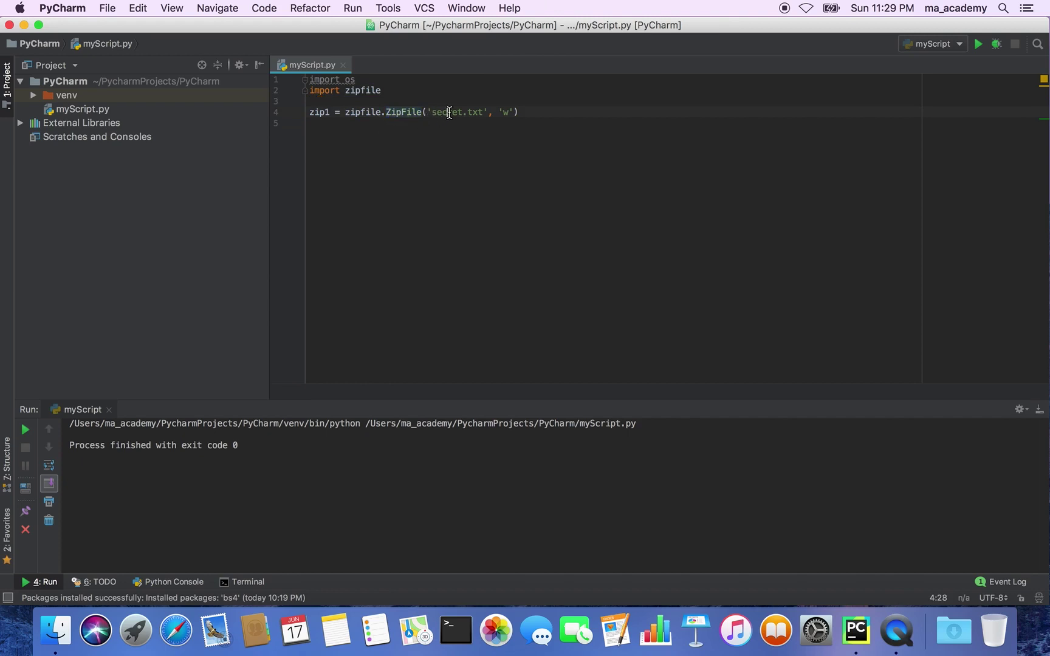
left_click(444, 113)
left_click_drag(429, 114, 493, 113)
double_click(506, 112)
left_click(56, 629)
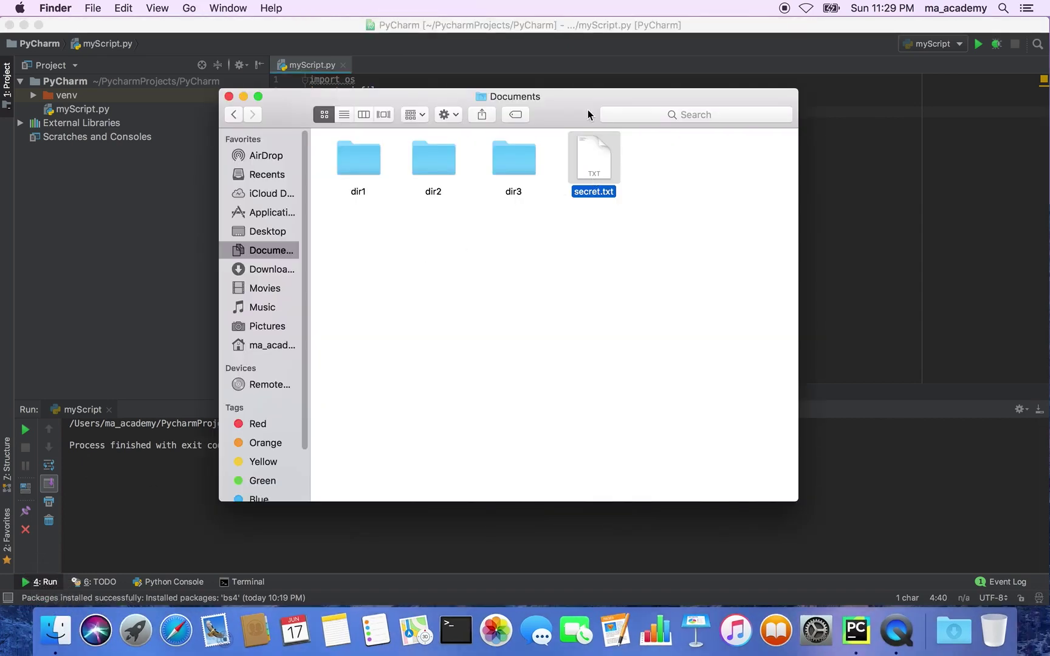
left_click(588, 26)
Step: Insert an os.chdir line pointing to the Documents folder, checking Documents in Finder
left_click(509, 113)
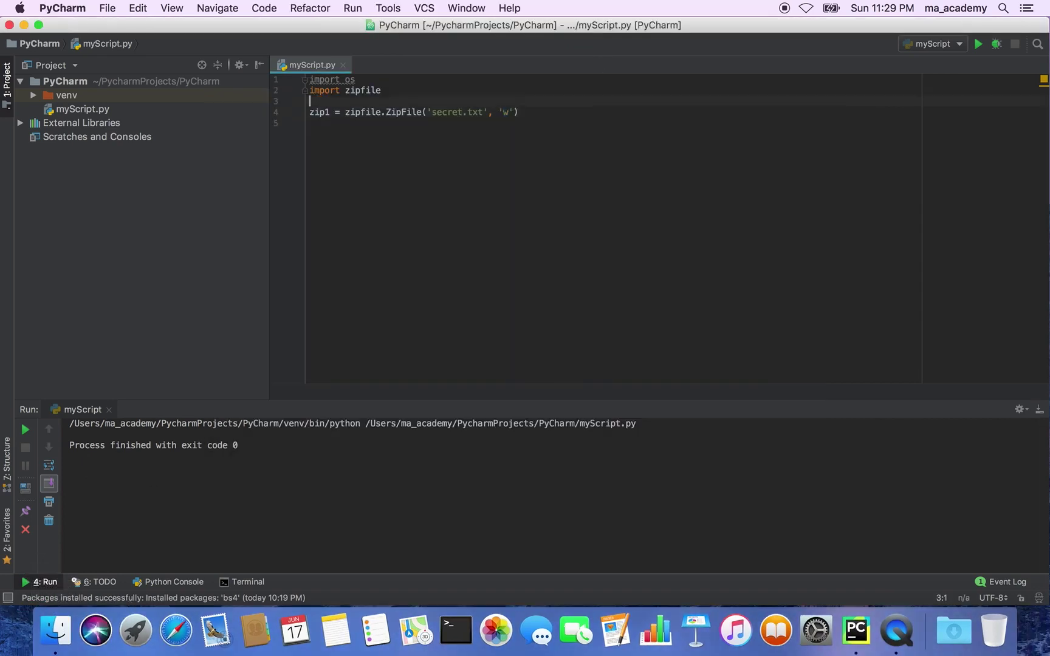
key("super+alt+Return")
type("os.ch")
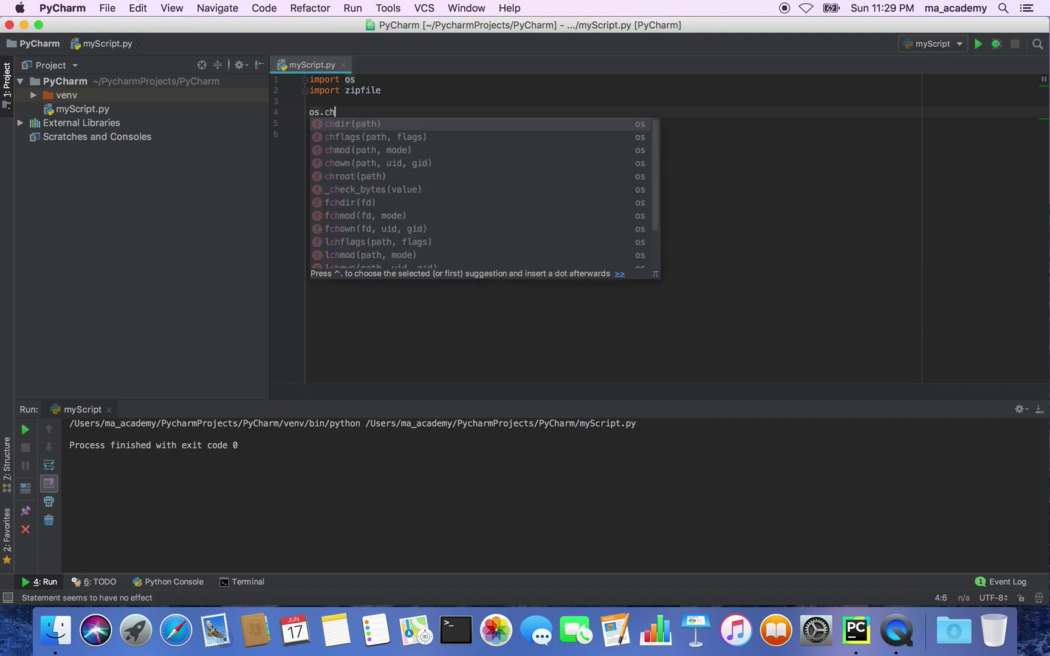
type("dir('/")
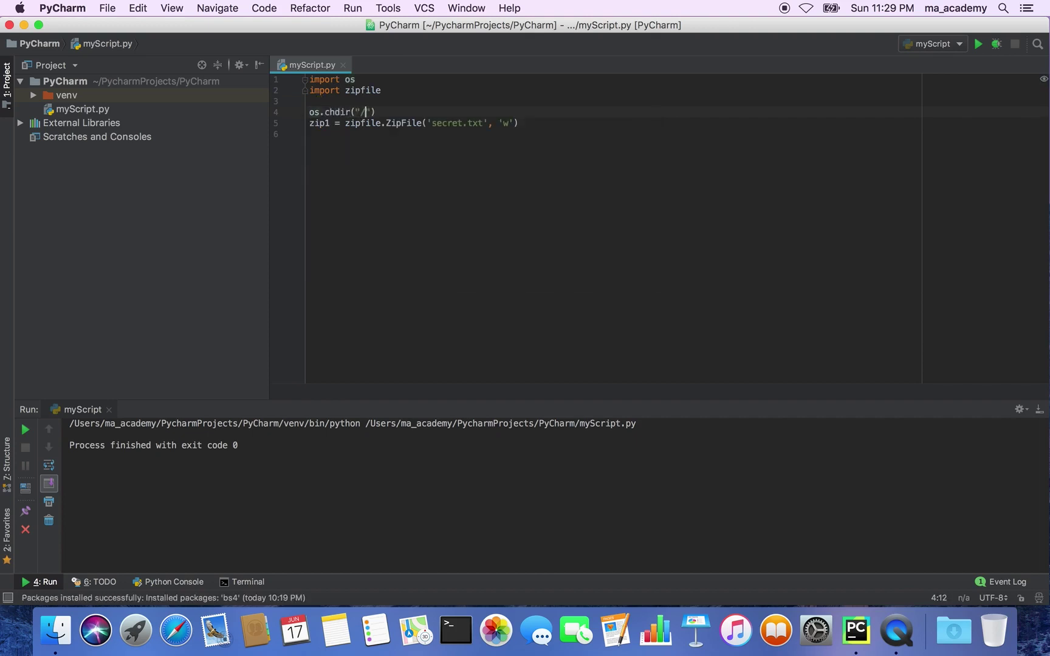
type("Users/ma")
type("_academy/D")
type("ocuments")
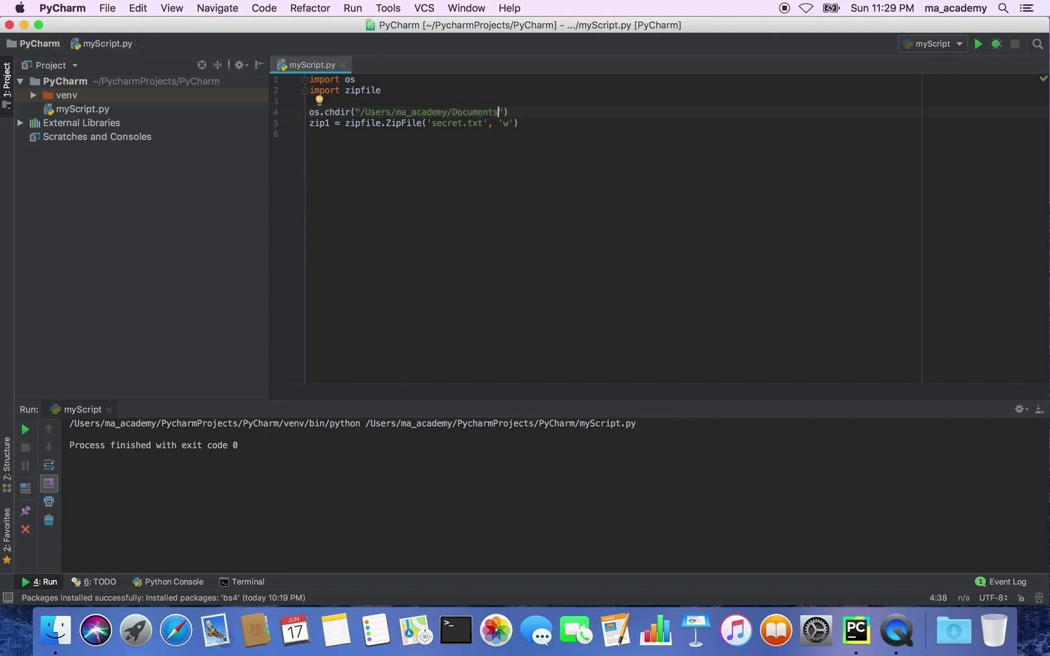
left_click(371, 152)
left_click(51, 628)
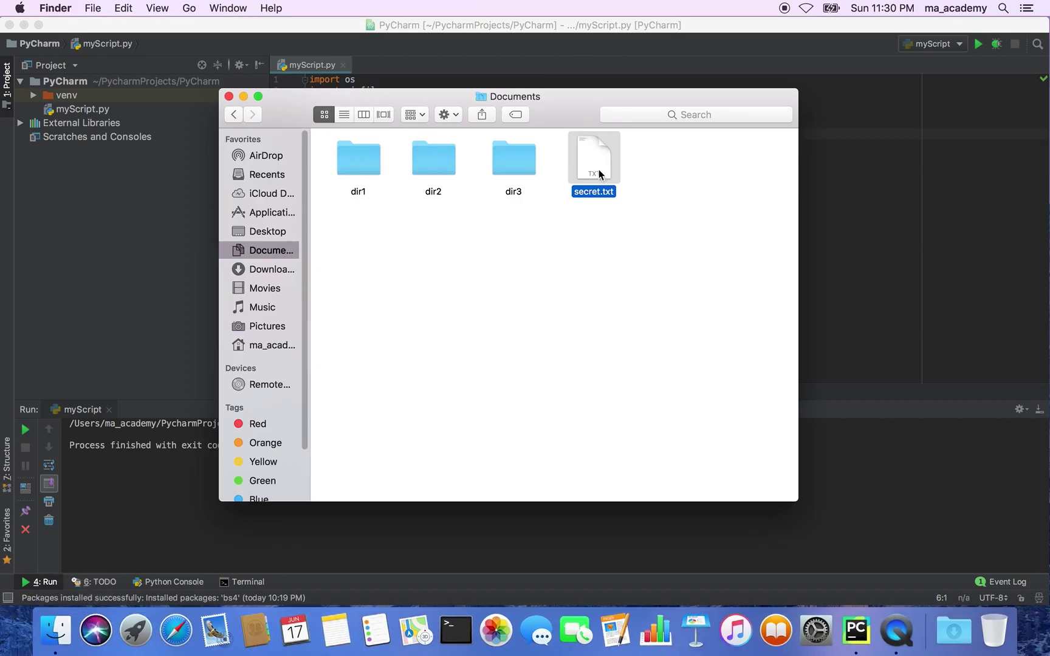
left_click(581, 28)
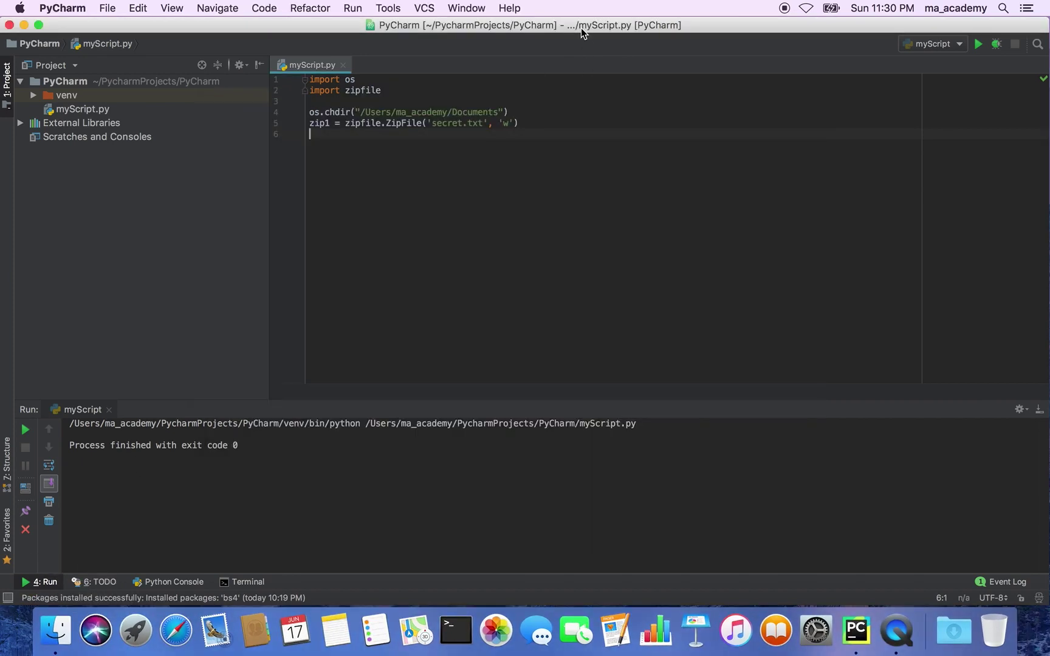
type("zip1")
type(".write")
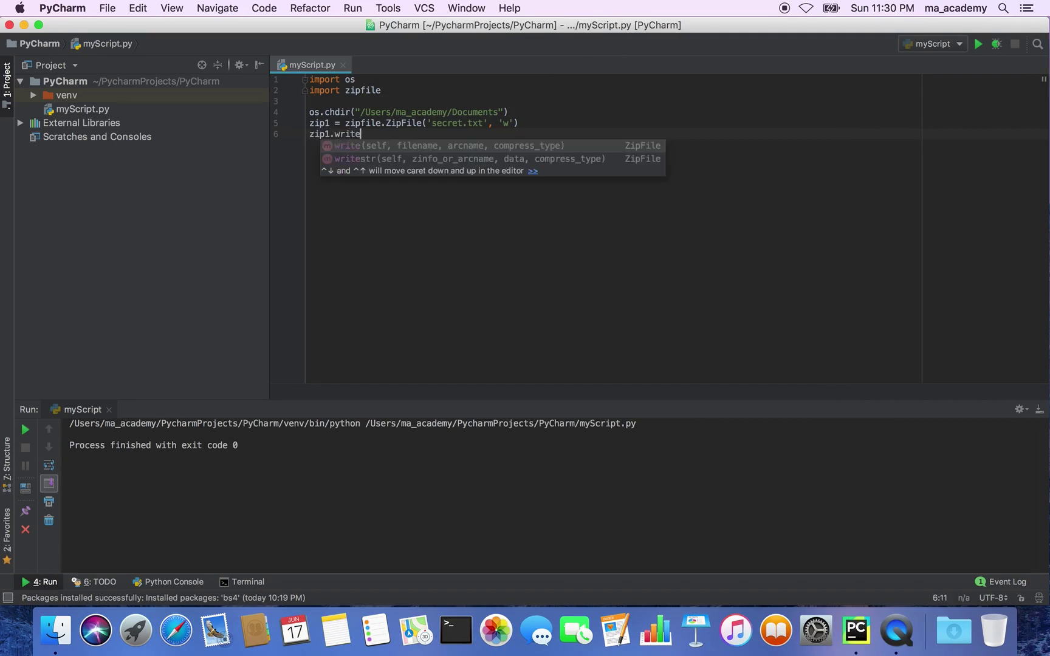
type("('")
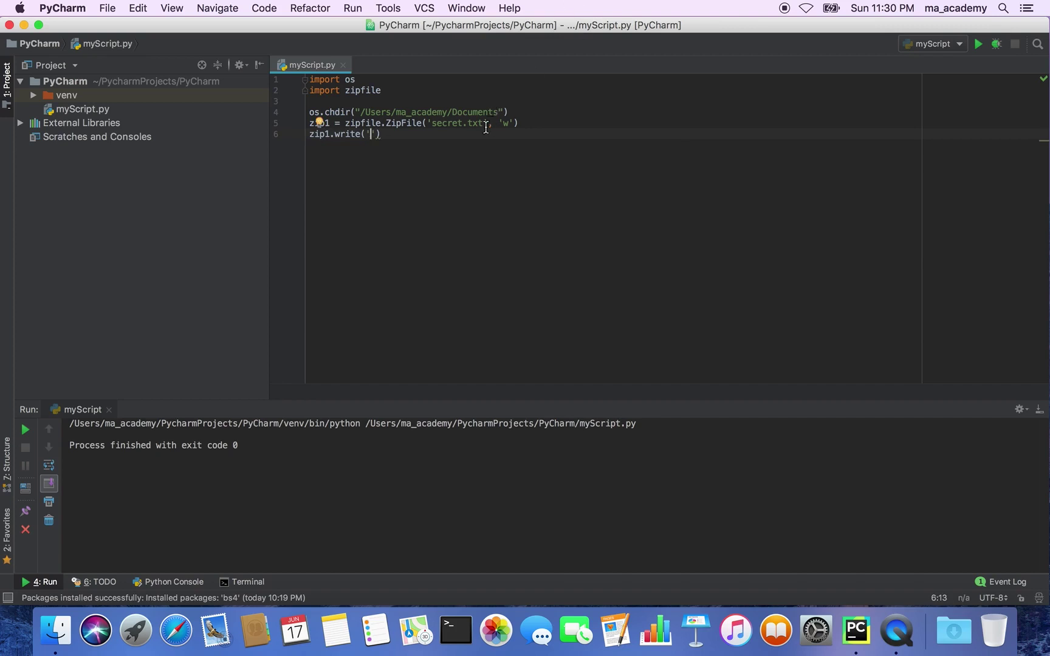
Step: Write secret.txt into Archive.zip with compress_type=zipfile.ZIP_DEFLATED, then begin a new line
left_click_drag(485, 125, 432, 125)
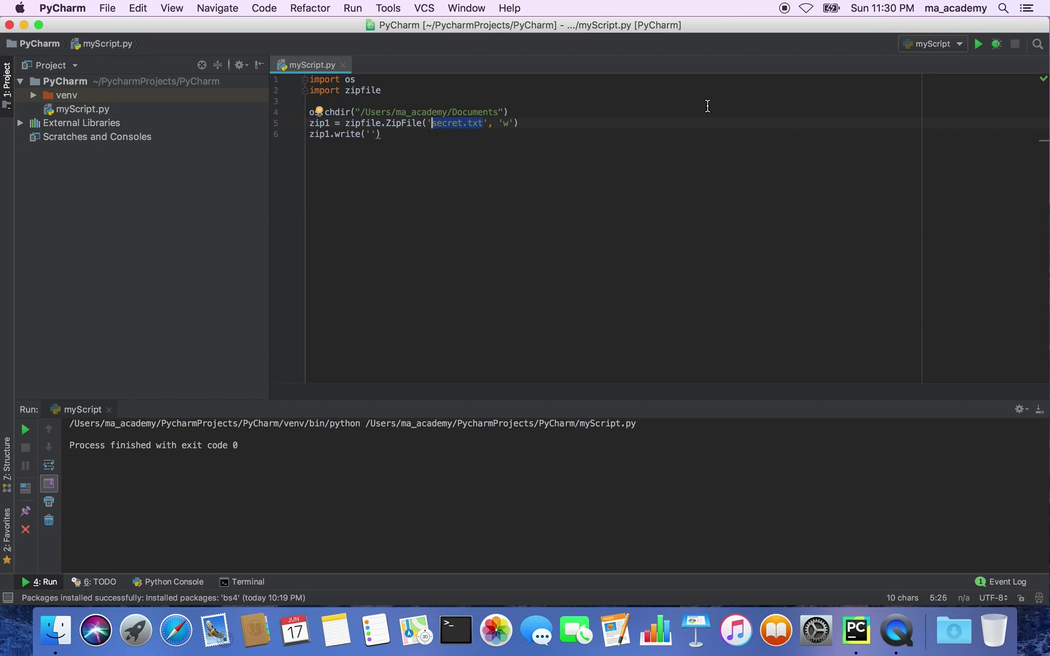
type("Archiv")
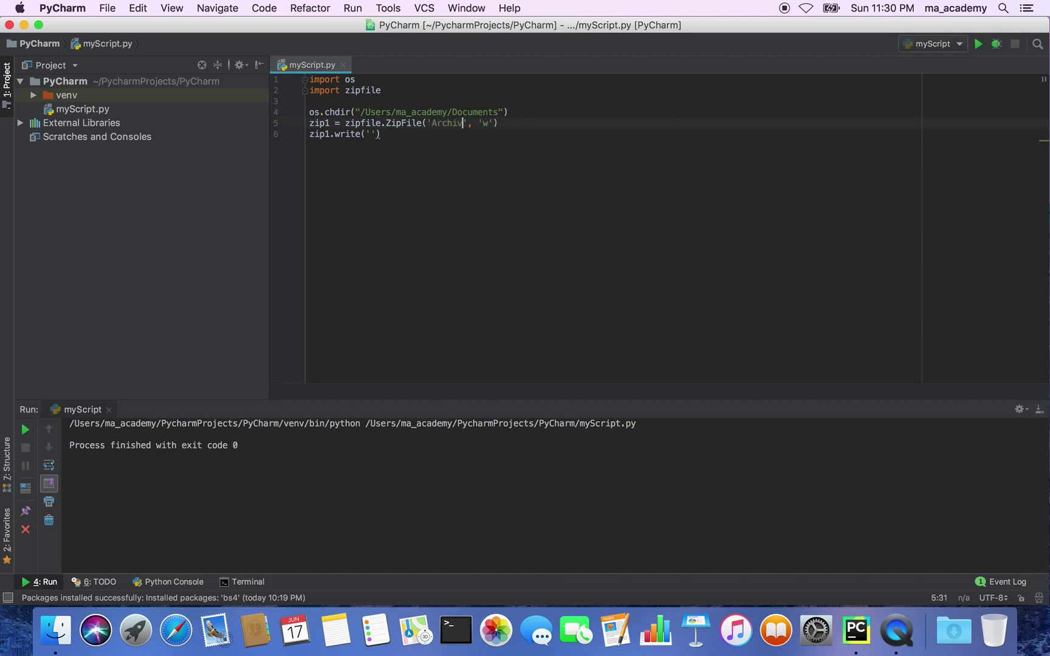
type("e.zip")
left_click(379, 134)
double_click(448, 123)
left_click(371, 135)
type("secret.t")
type("xt', ")
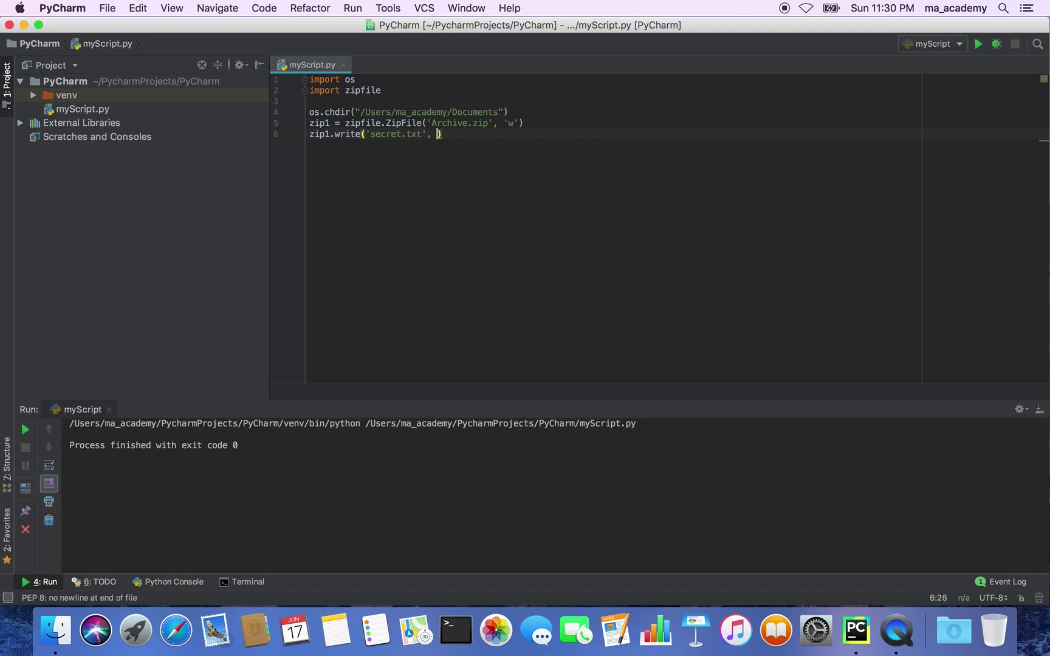
type("com")
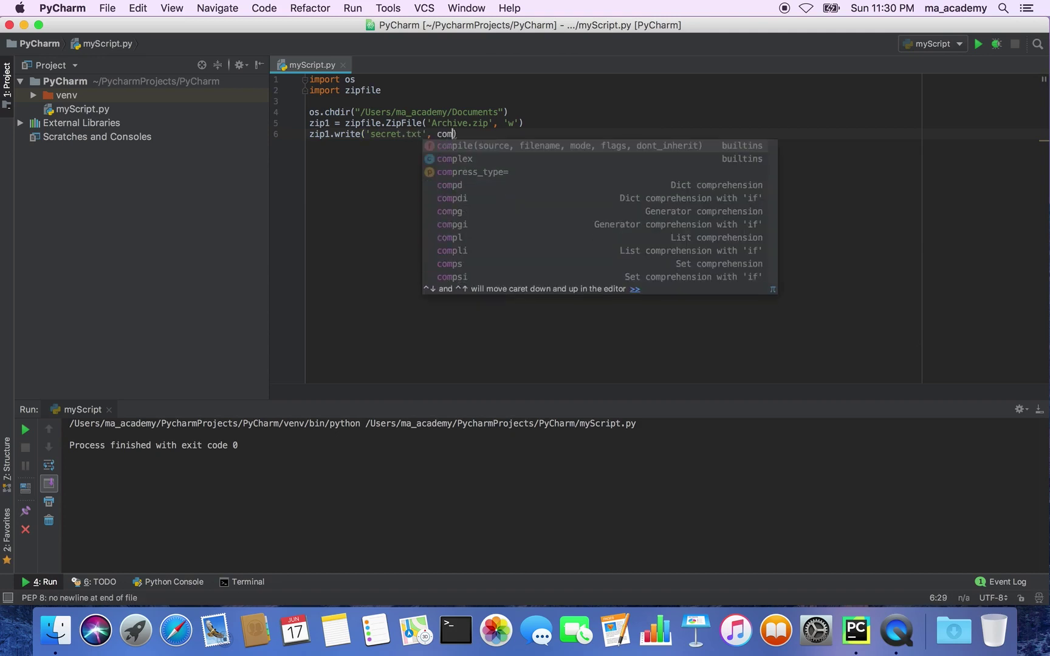
type("press")
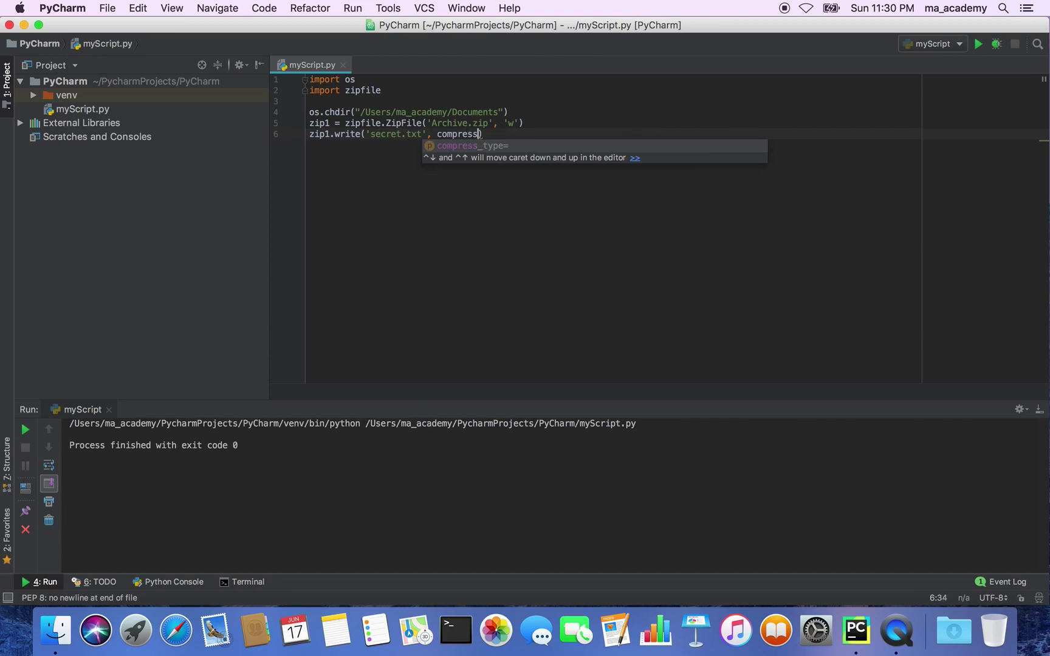
type("_type=")
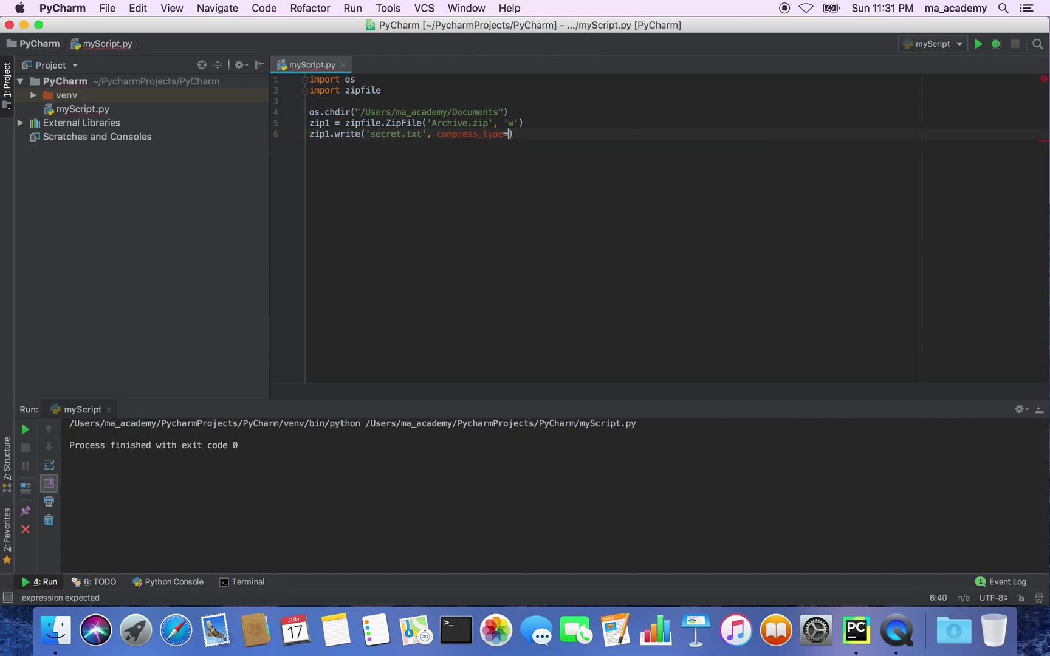
type("zipfile")
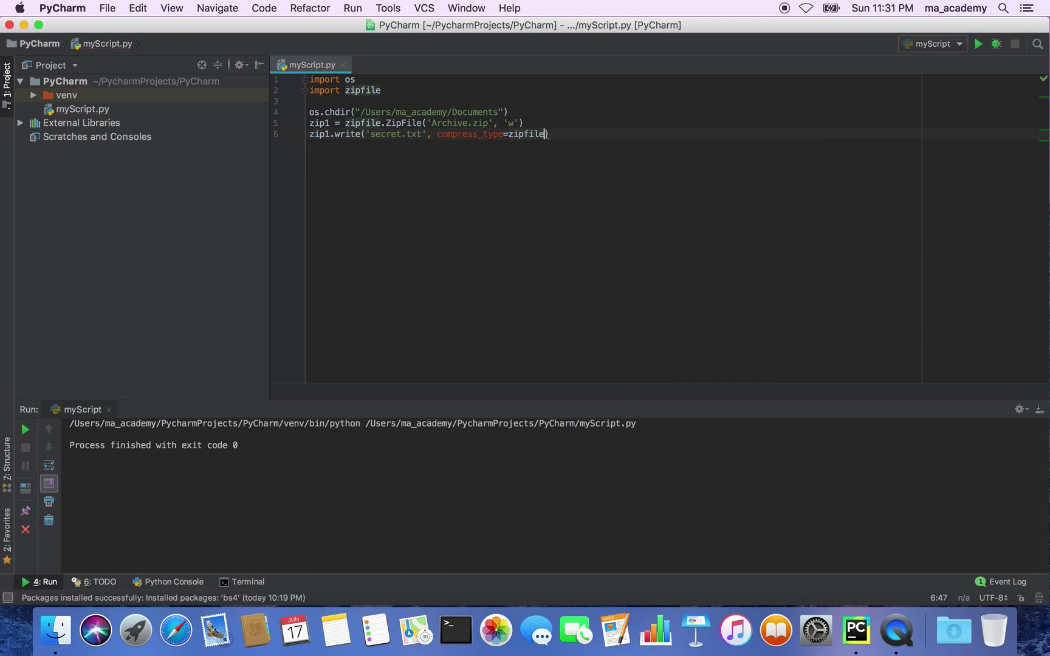
type(".ZIP")
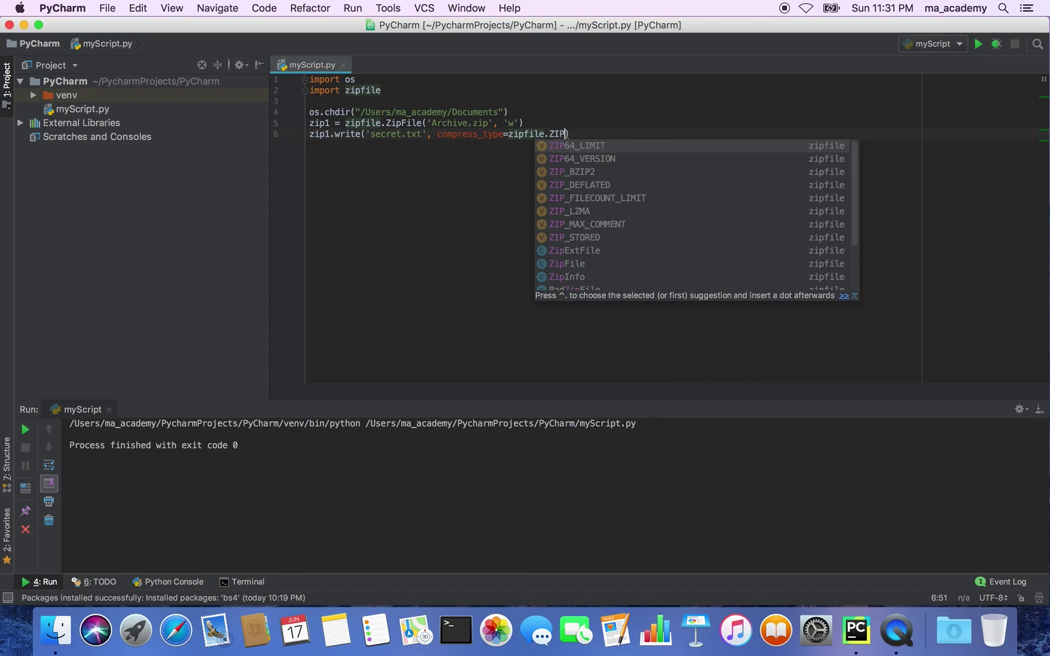
type("_")
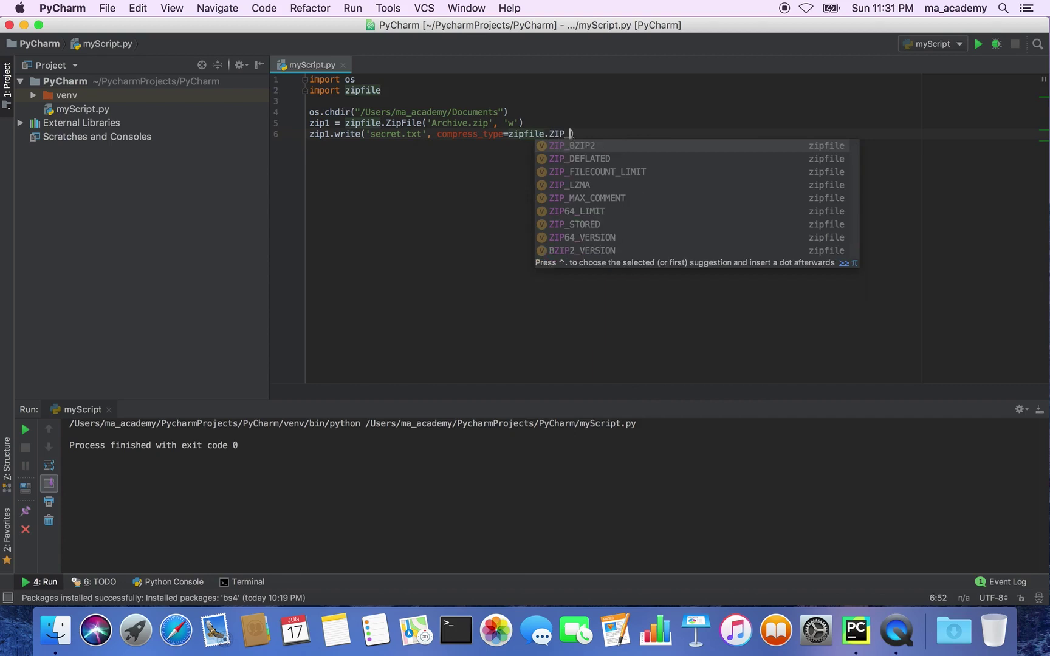
type("D")
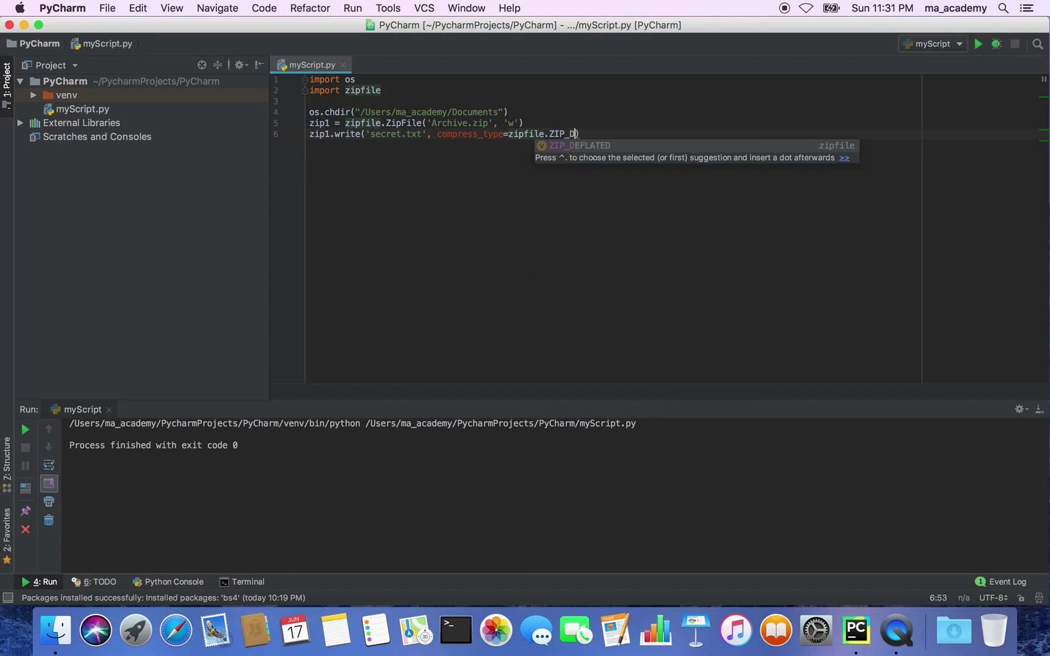
type("EFLATE")
type("D")
key("End")
key("Return")
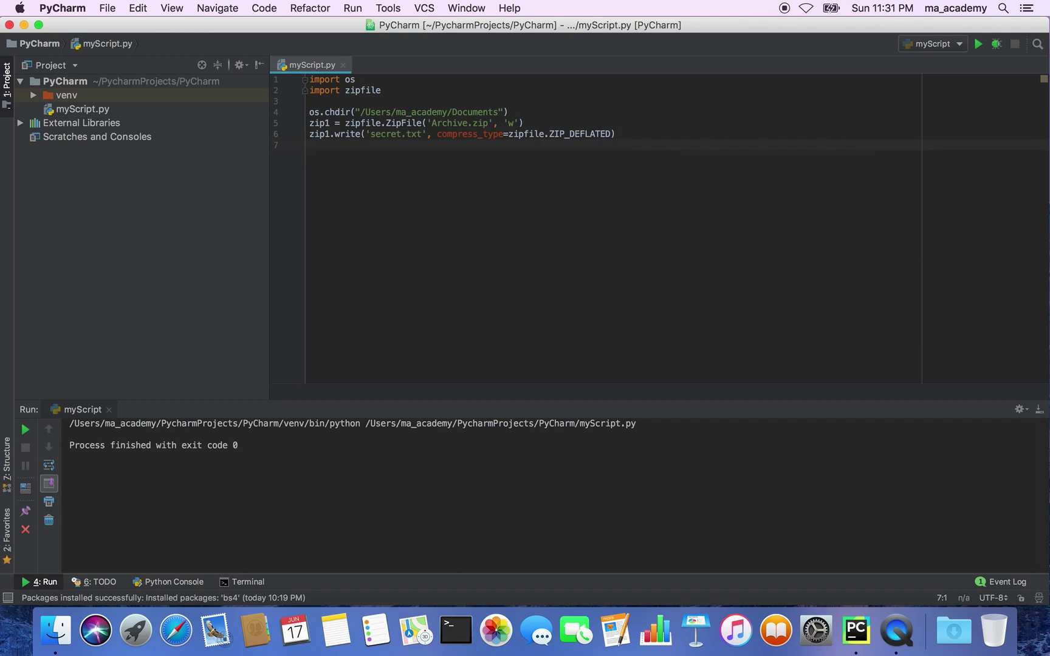
type("zip1.")
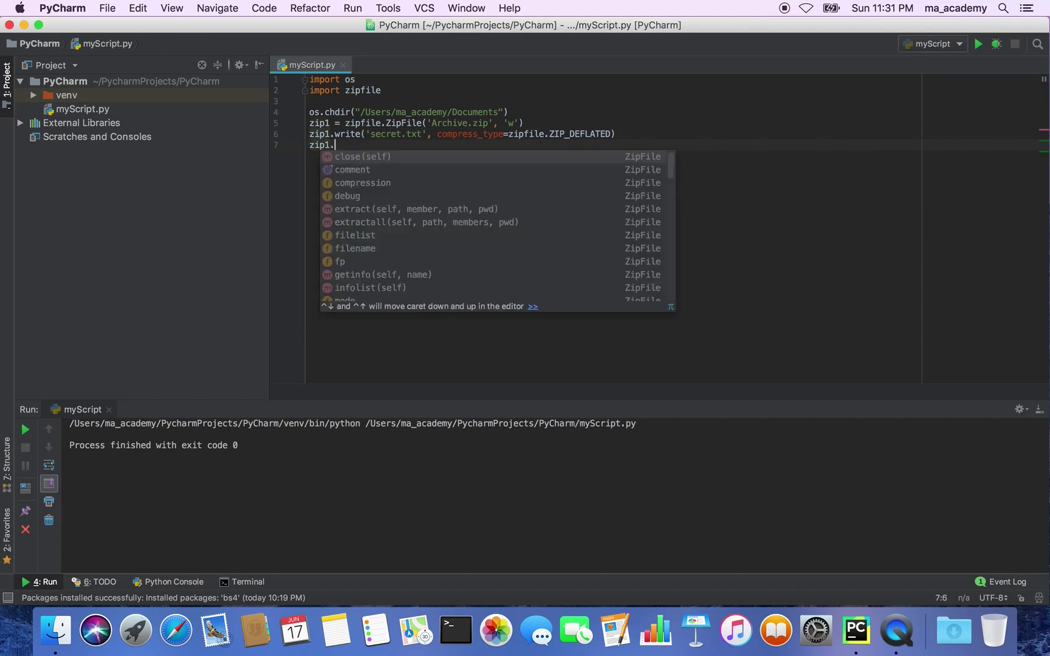
type("clo")
Step: Add zip1.close() and print("Process Completed Sir!") at the end of the script
key("Return")
key("Return")
type("pri")
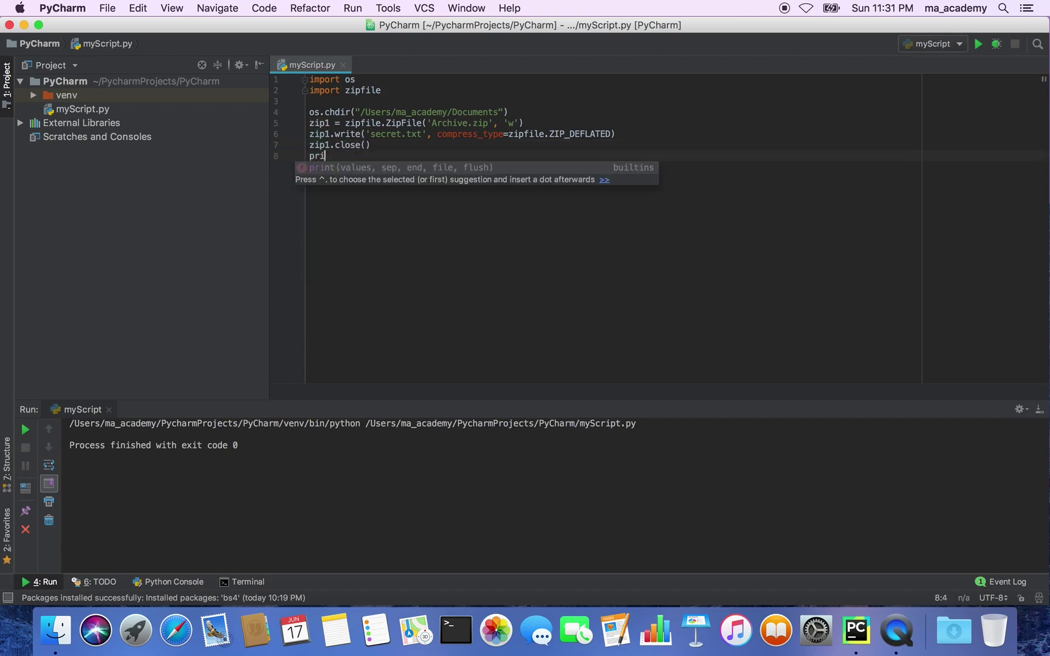
type("nt(\"")
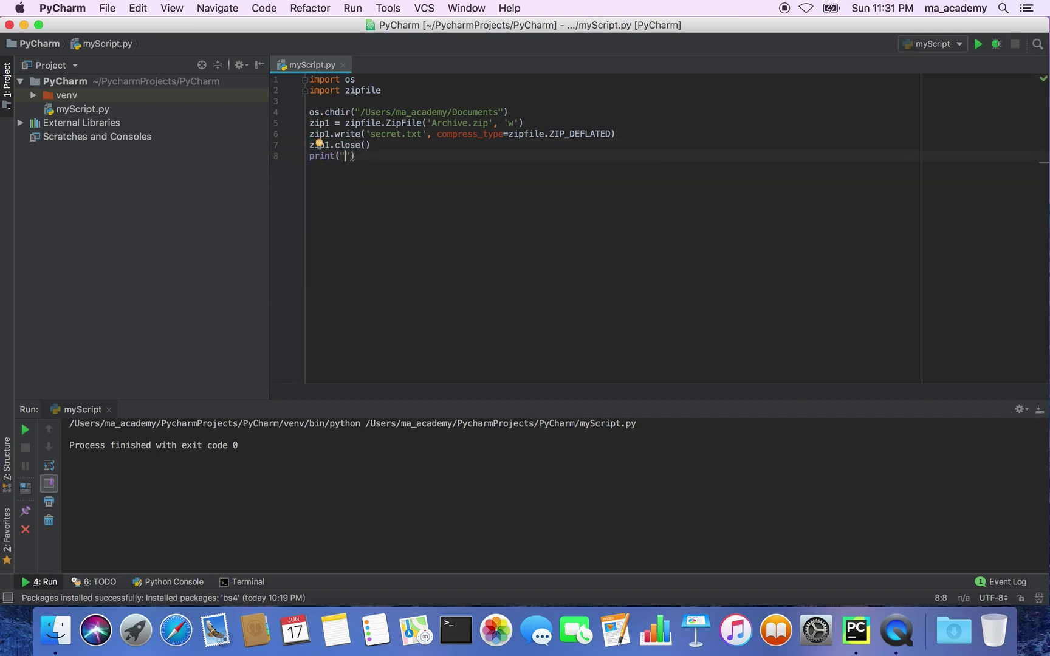
type("Process Com")
type("pleted Sir!\"")
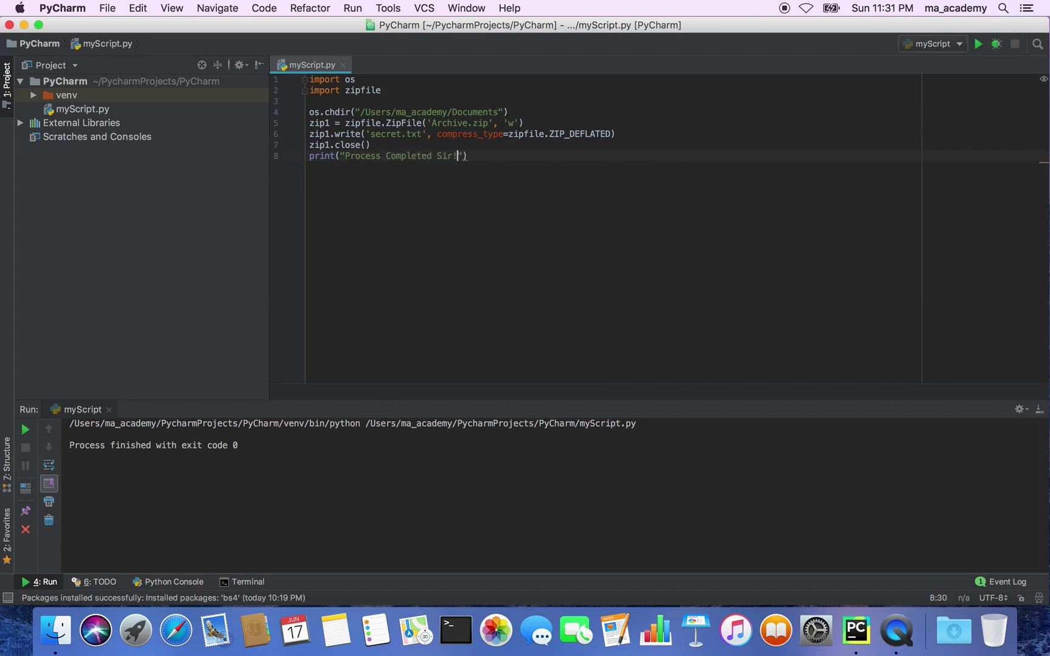
type(")")
key("Return")
Step: Highlight ZipFile, the Archive name and the 'w' mode while explaining the ZipFile line
left_click(361, 123)
double_click(404, 123)
left_click(452, 126)
double_click(453, 126)
double_click(511, 121)
double_click(452, 121)
Step: Highlight zip1.write on secret.txt, then run myScript with the Run button
double_click(327, 133)
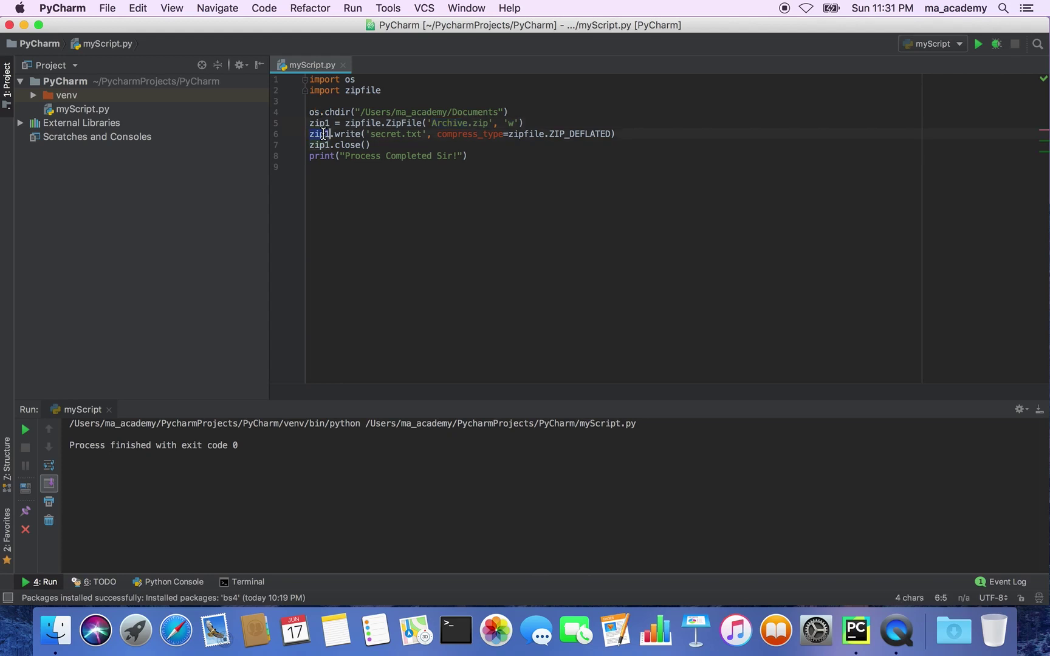
left_click(354, 133)
double_click(355, 133)
left_click_drag(372, 135, 425, 134)
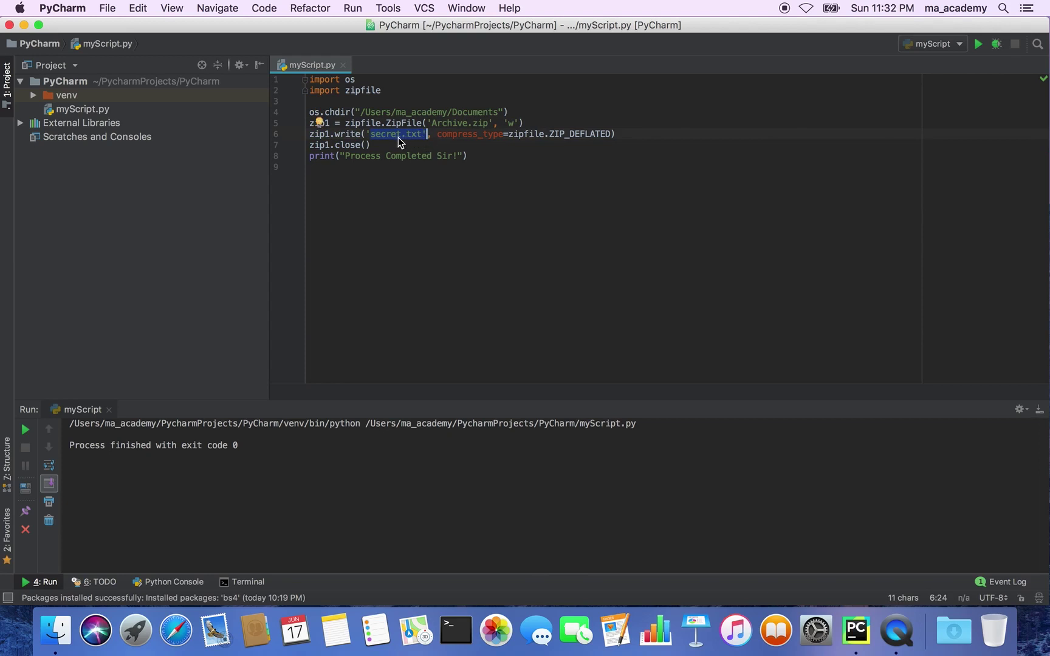
left_click(512, 134)
key("Down")
left_click(978, 45)
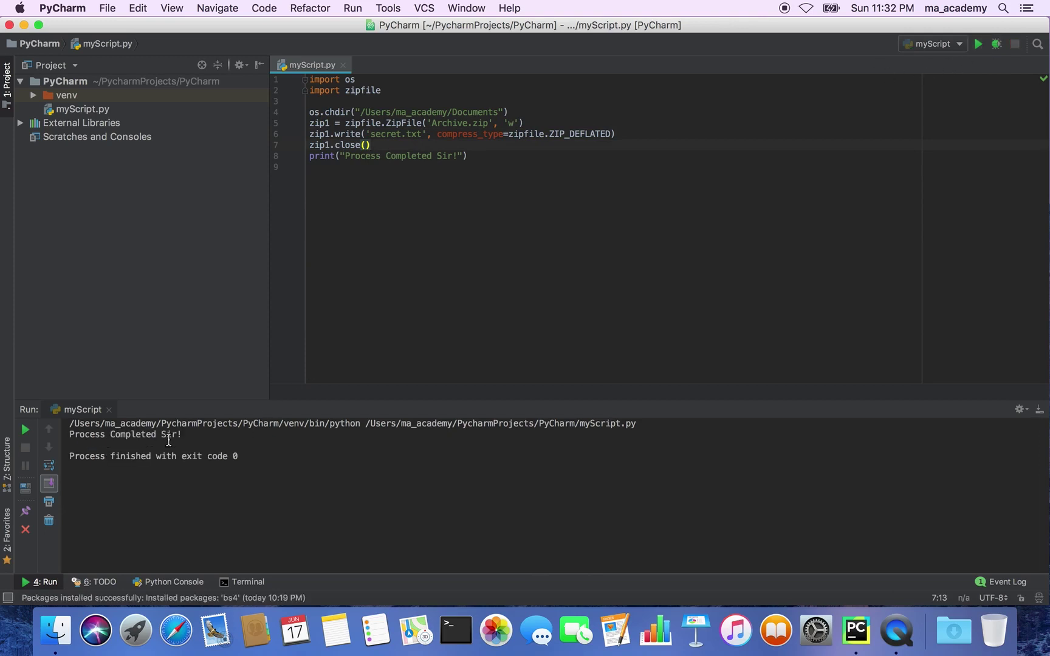
left_click(56, 632)
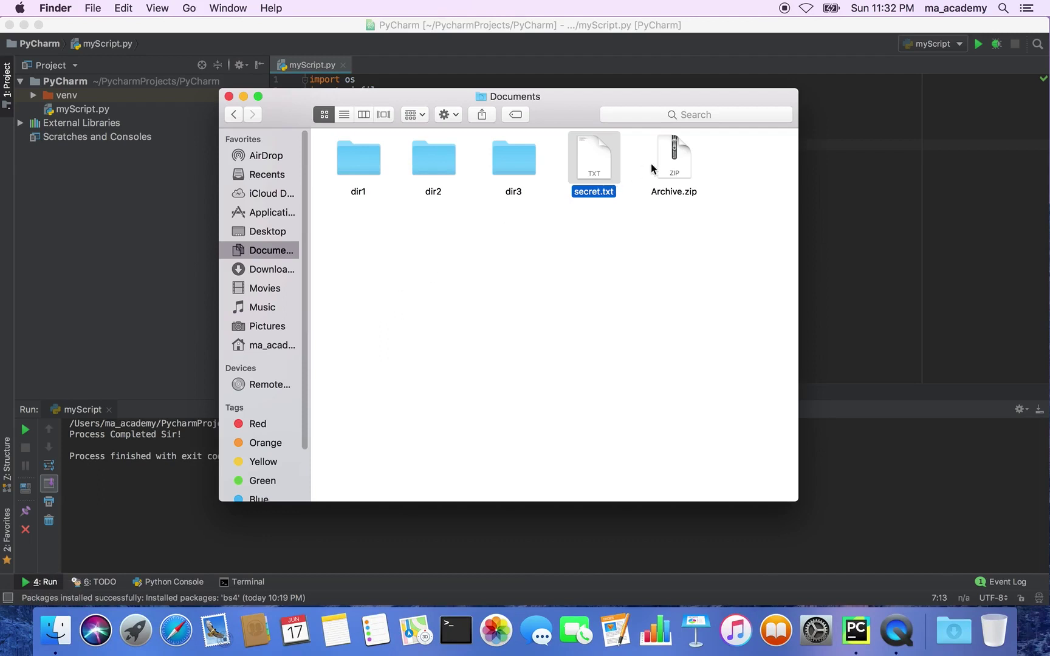
Step: Trash secret.txt, unzip Archive.zip to restore it, and minimize Finder and PyCharm
left_click(673, 163)
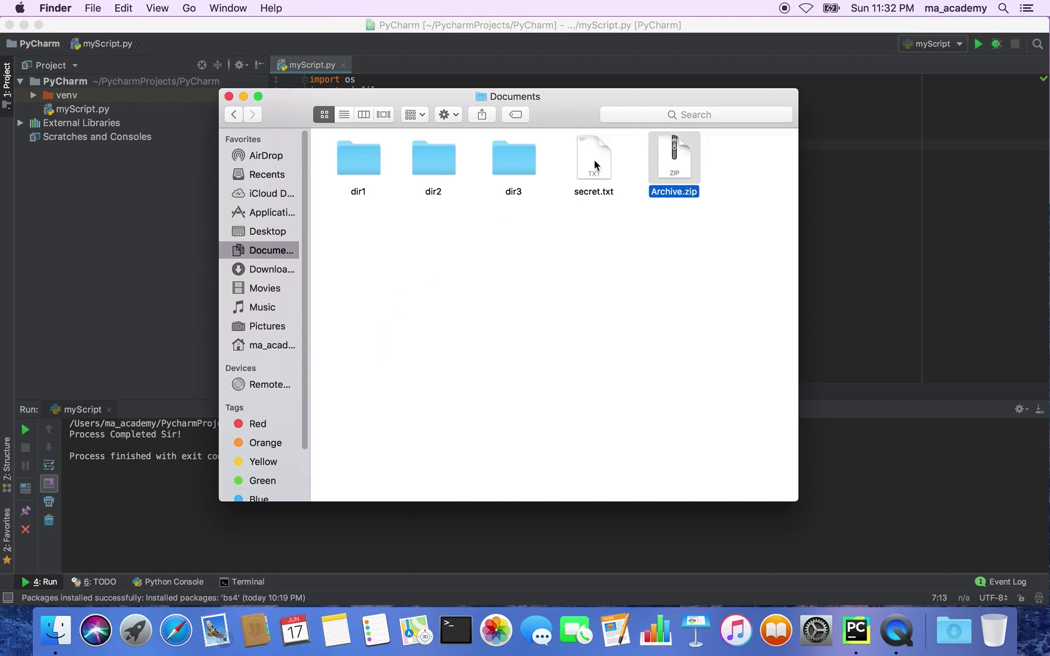
mouse_move(596, 164)
left_mouse_down()
mouse_move(910, 465)
mouse_move(992, 630)
left_mouse_up()
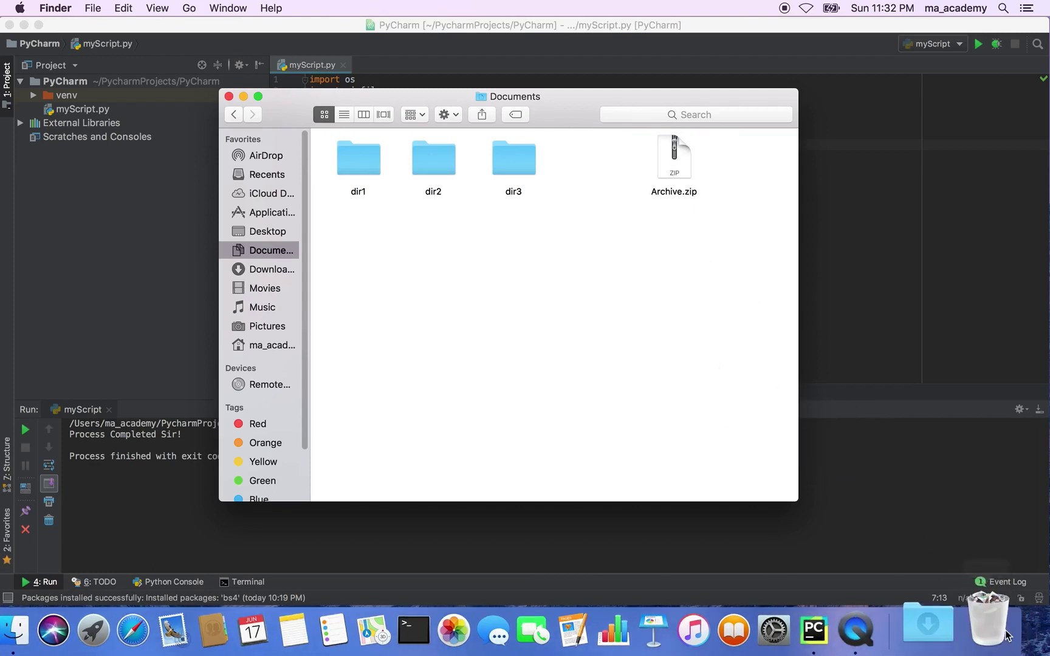
double_click(683, 171)
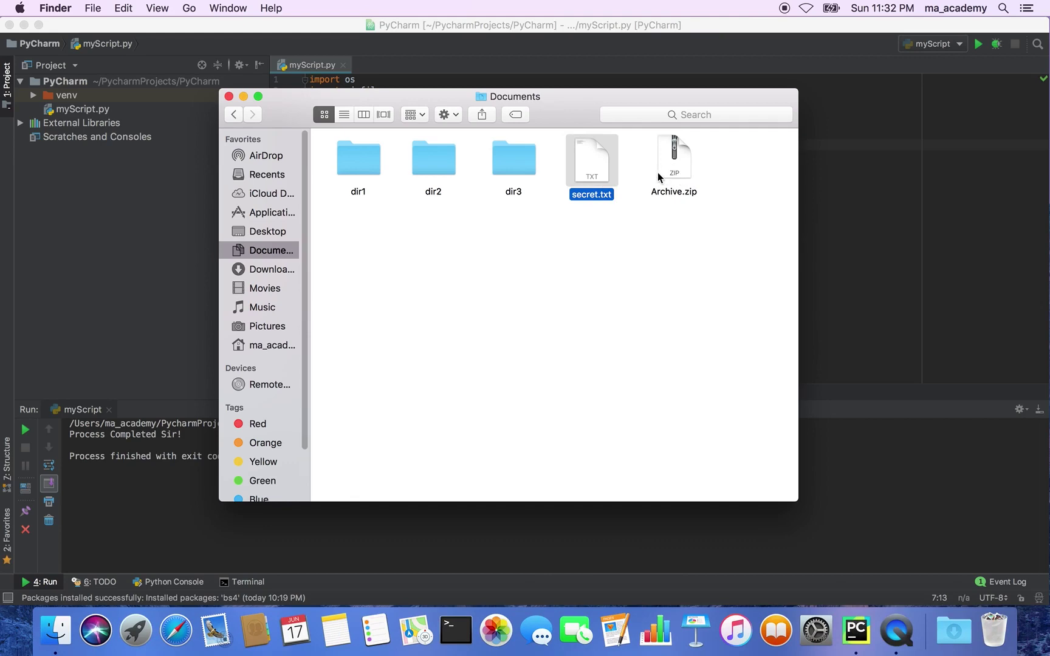
left_click(243, 96)
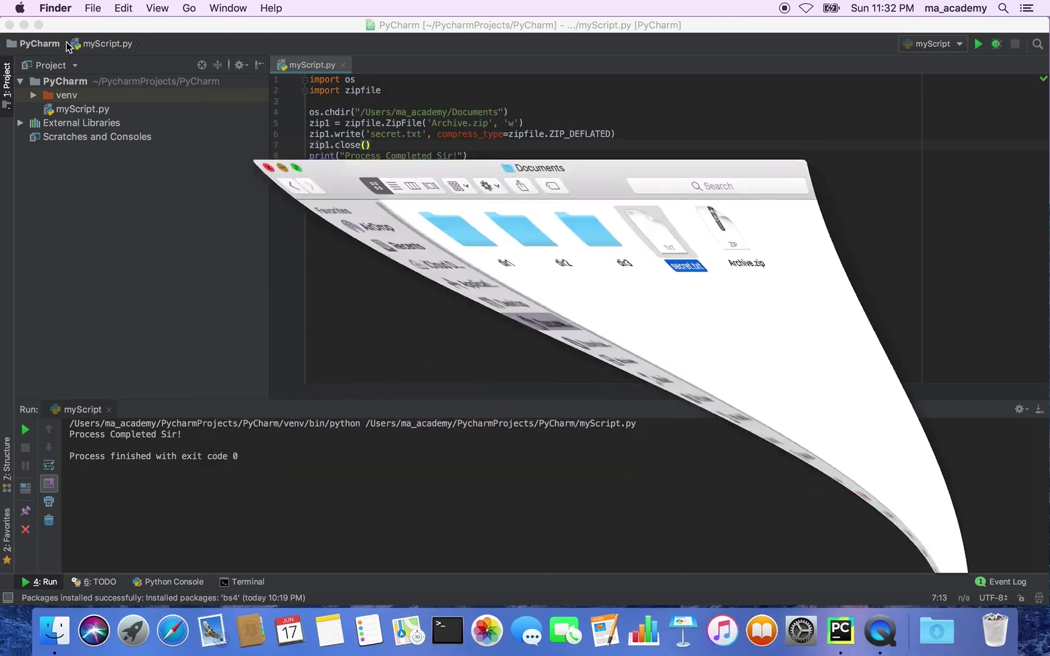
left_click(24, 24)
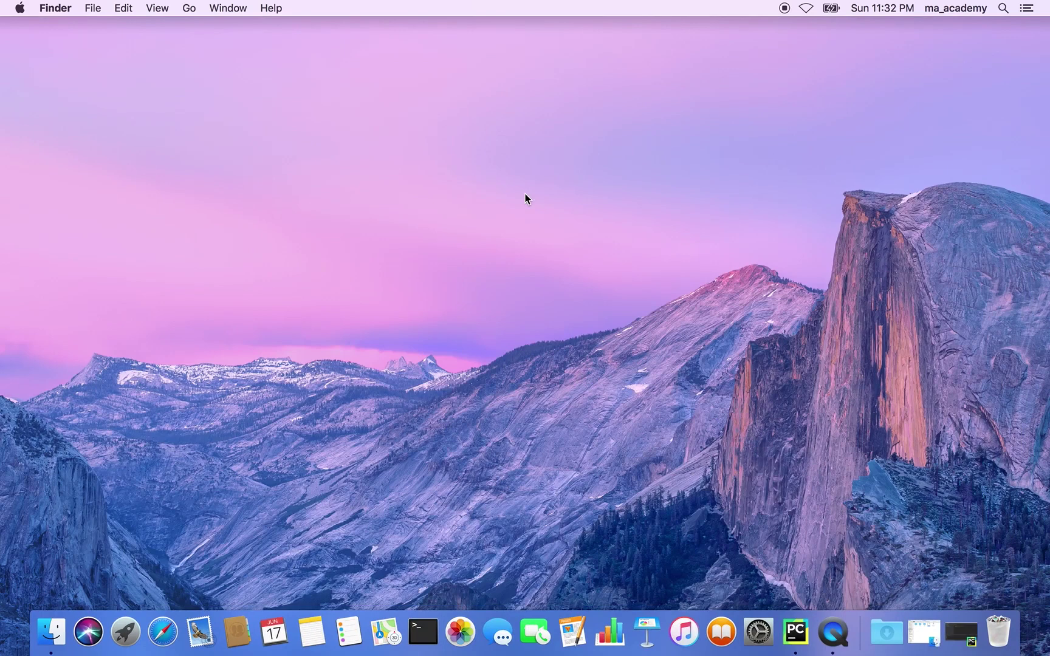